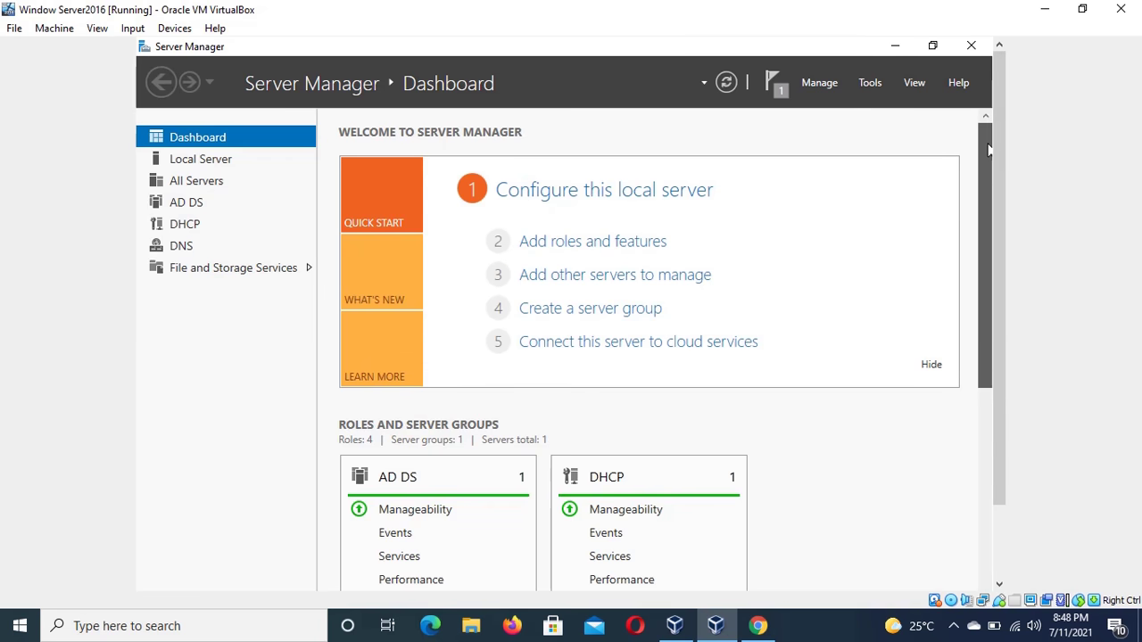
mouse_move(989, 147)
left_mouse_down()
mouse_move(987, 170)
mouse_move(989, 143)
left_mouse_up()
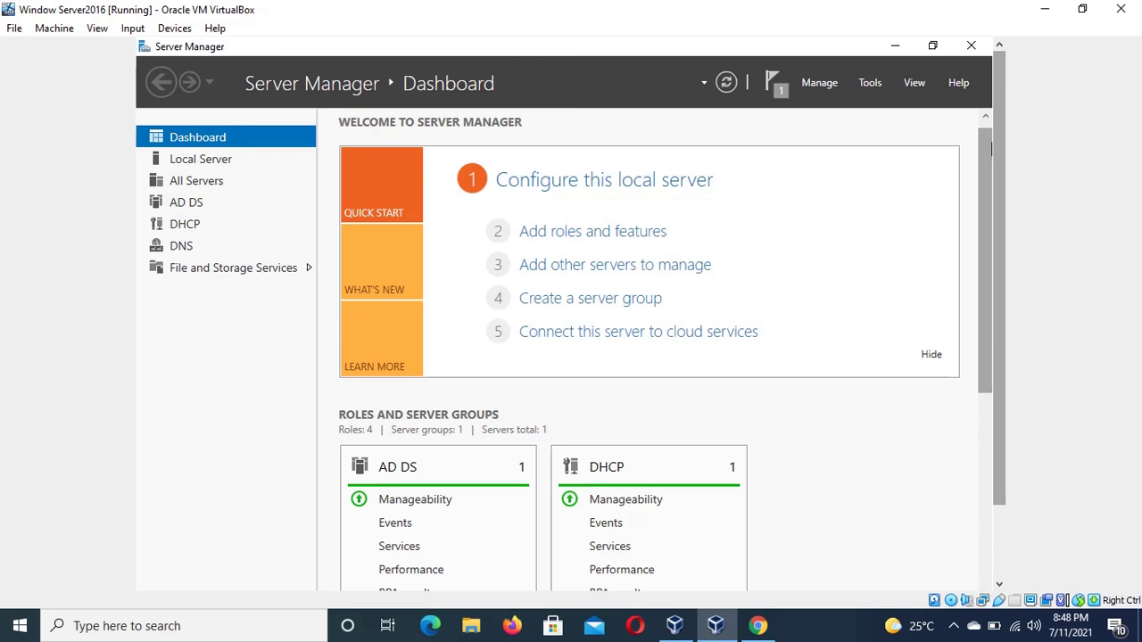
left_click_drag(984, 145, 984, 131)
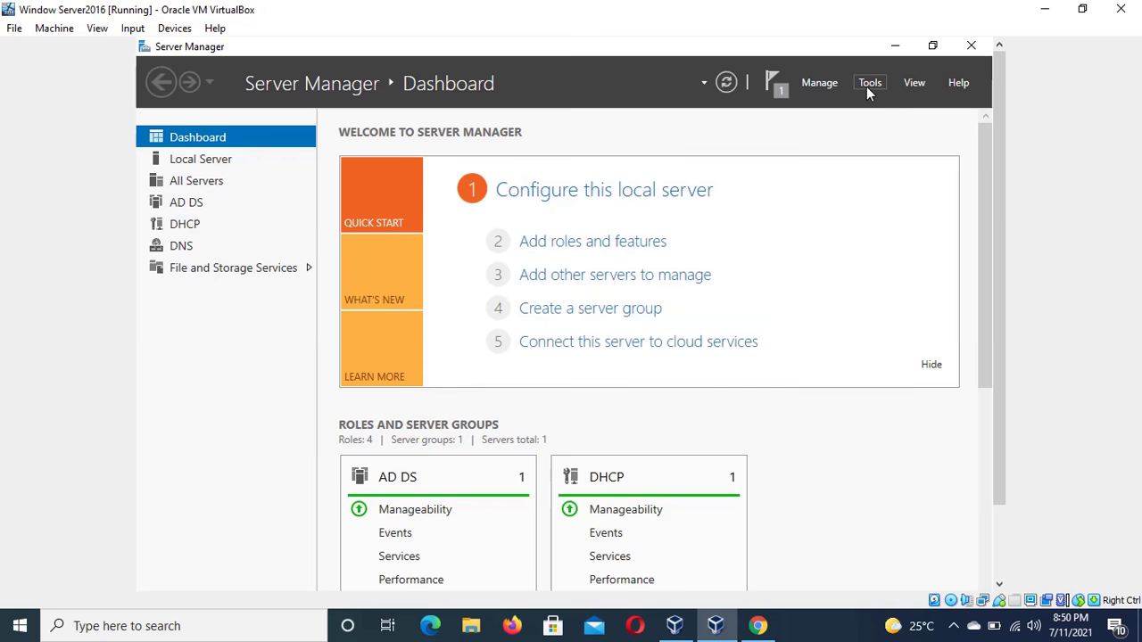
Step: Start adding roles and features with a role-based installation on Server2.technical.local, proceeding to the server roles selection
left_click(824, 85)
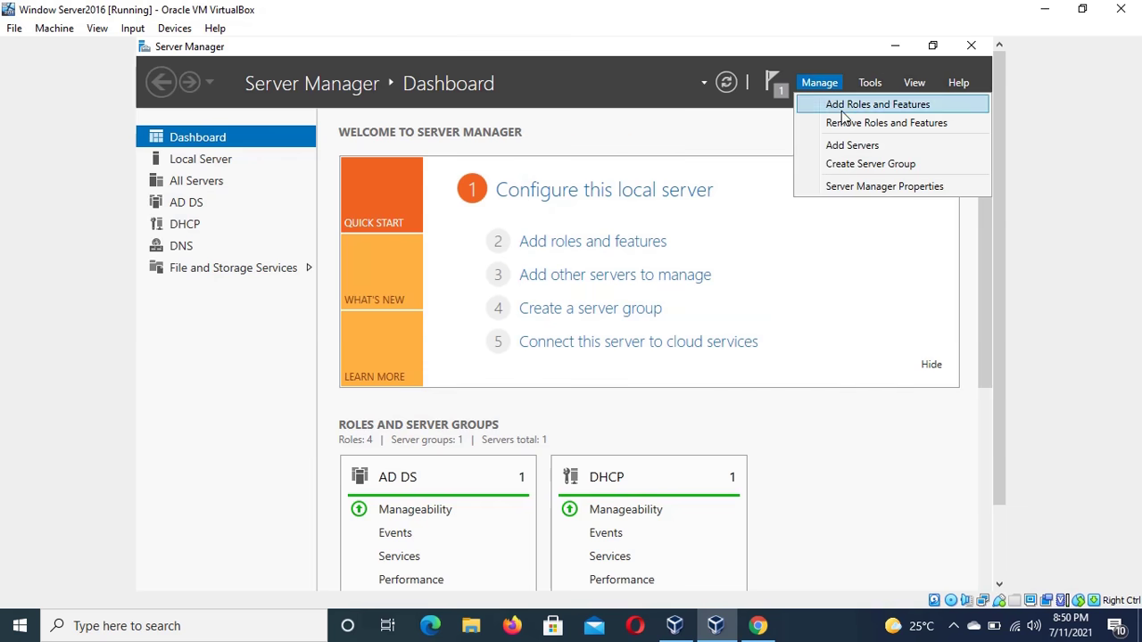
left_click(855, 106)
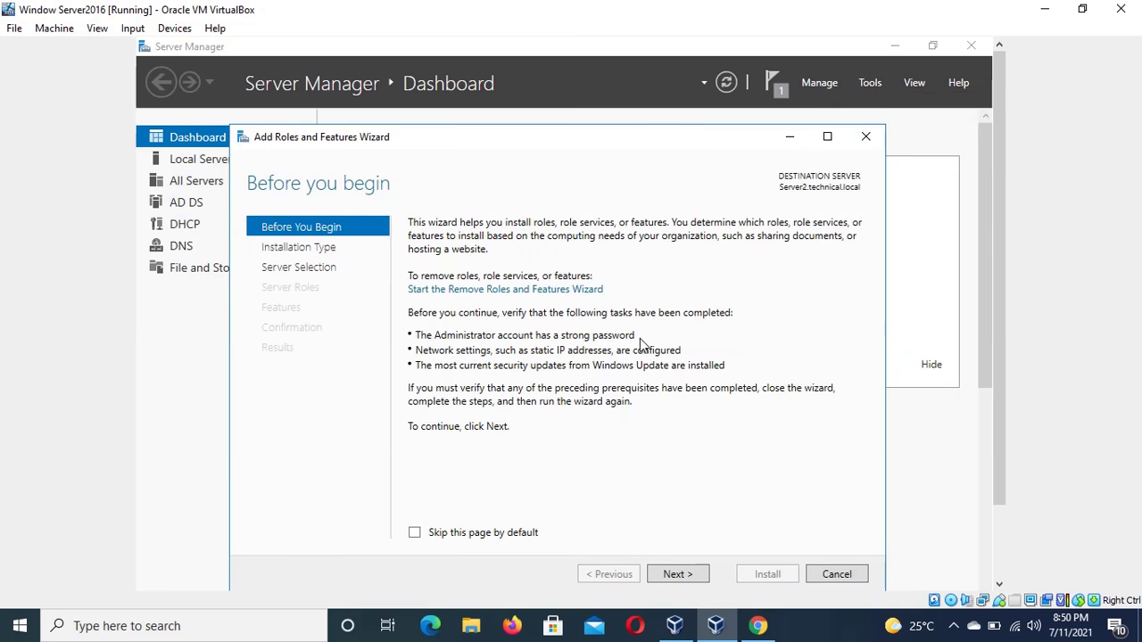
left_click(677, 572)
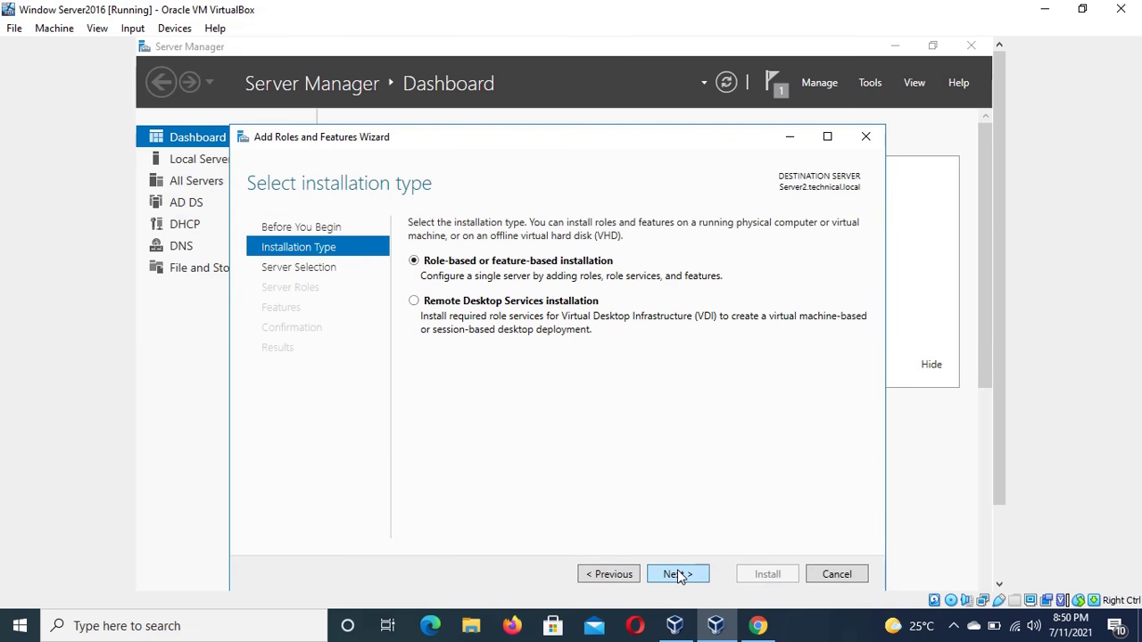
left_click(677, 573)
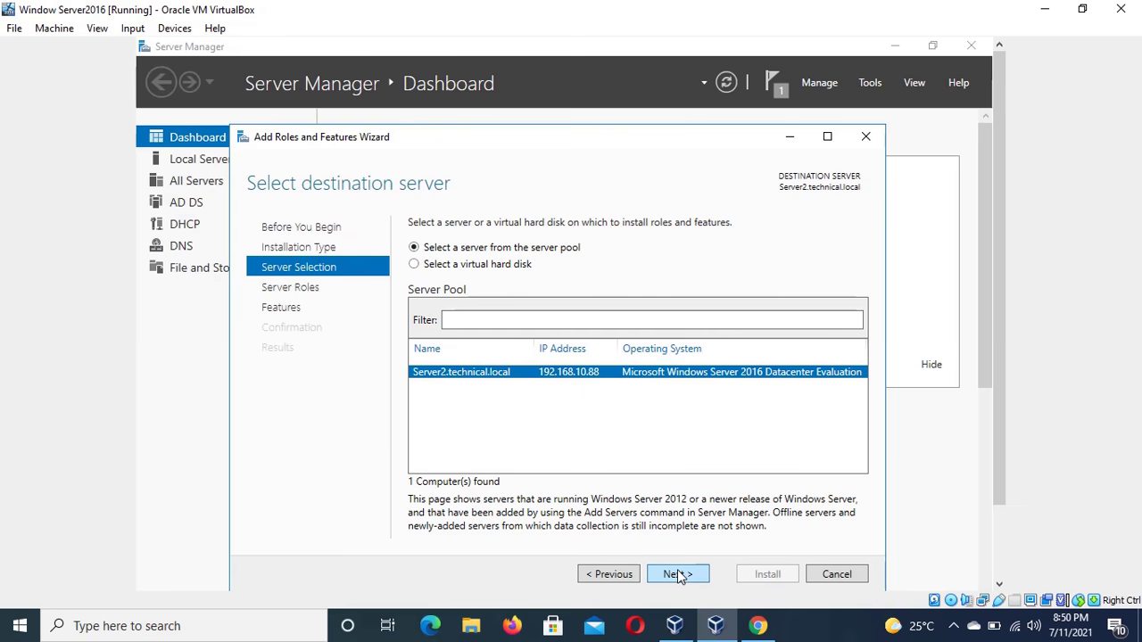
left_click(677, 573)
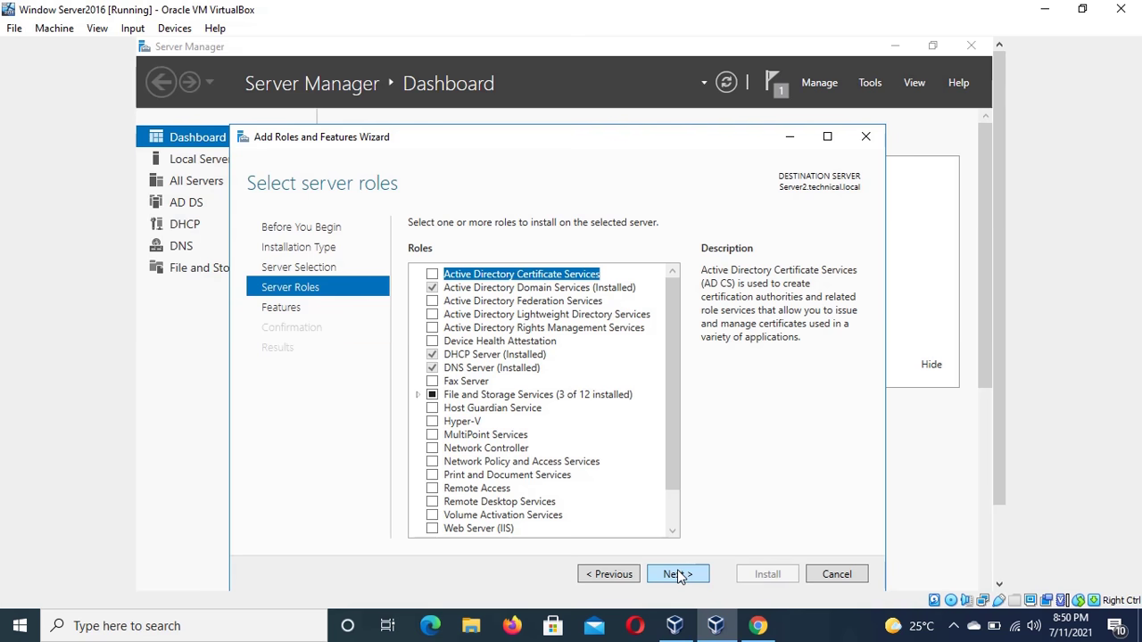
Step: Switch to Chrome and play the introduction video on the Human Synthesys Studio page with its sound on
mouse_move(754, 628)
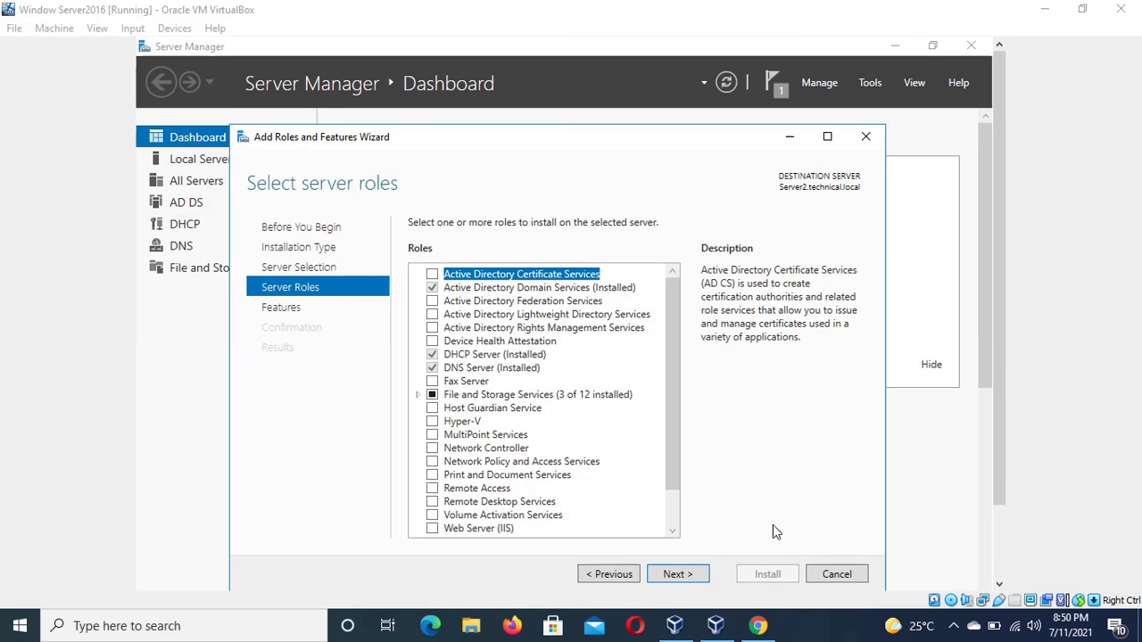
left_click(758, 627)
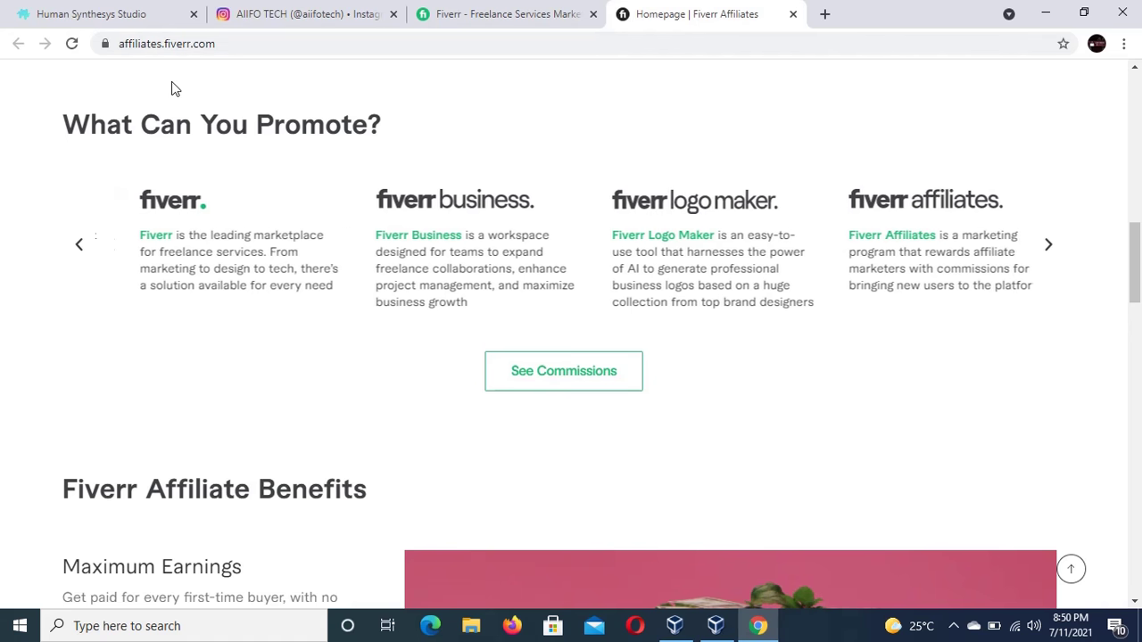
left_click(132, 19)
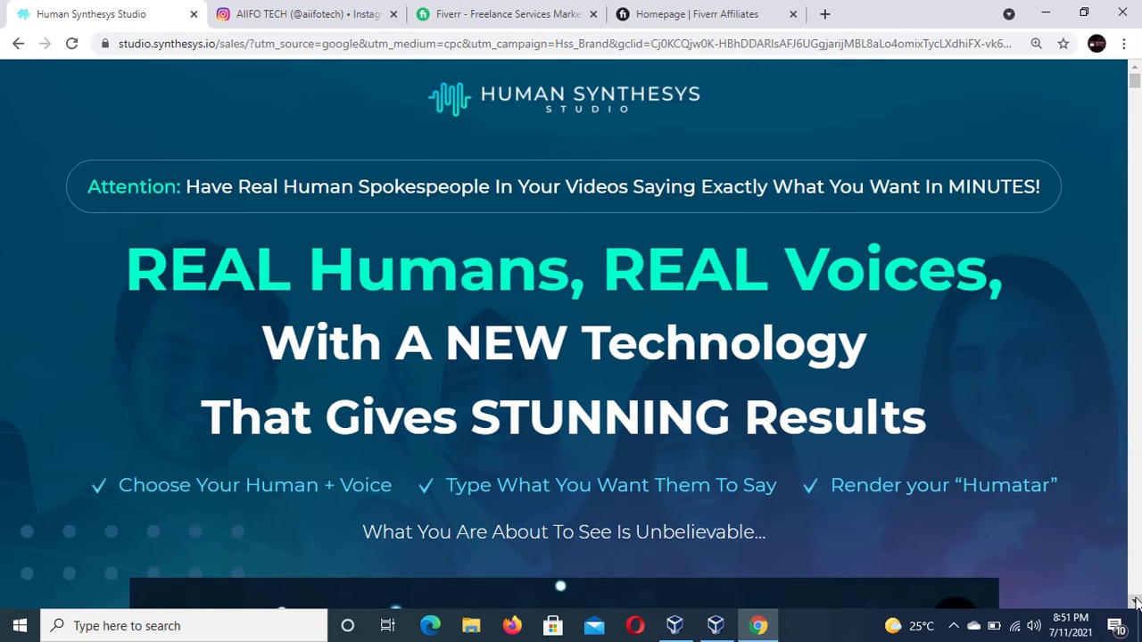
scroll(1134, 603, "down", 3)
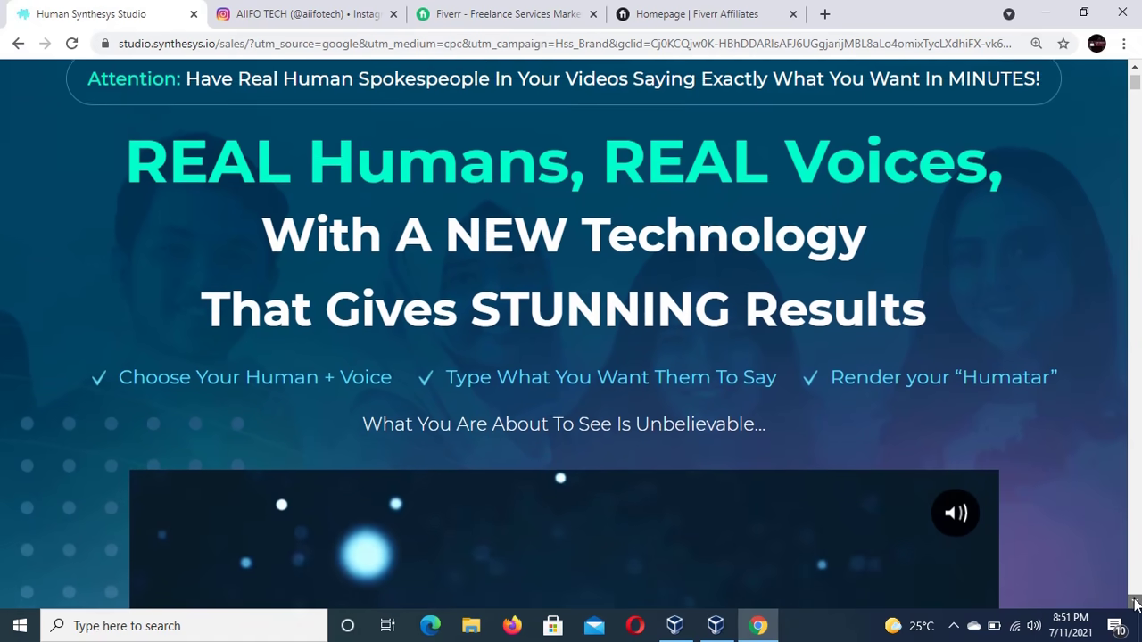
scroll(1135, 603, "down", 3)
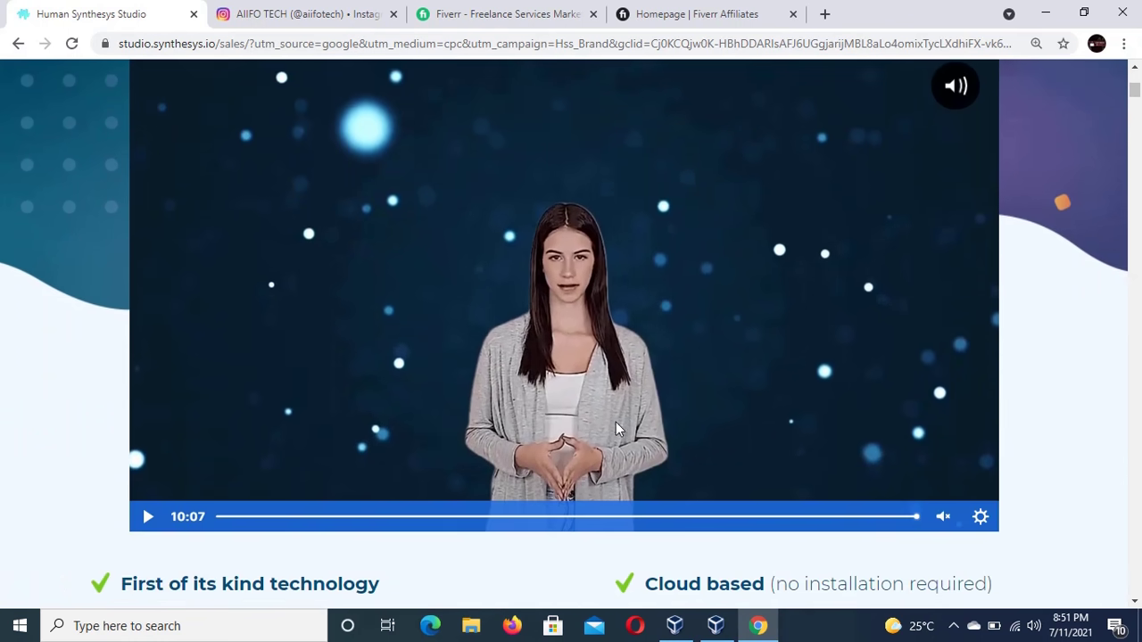
left_click(149, 517)
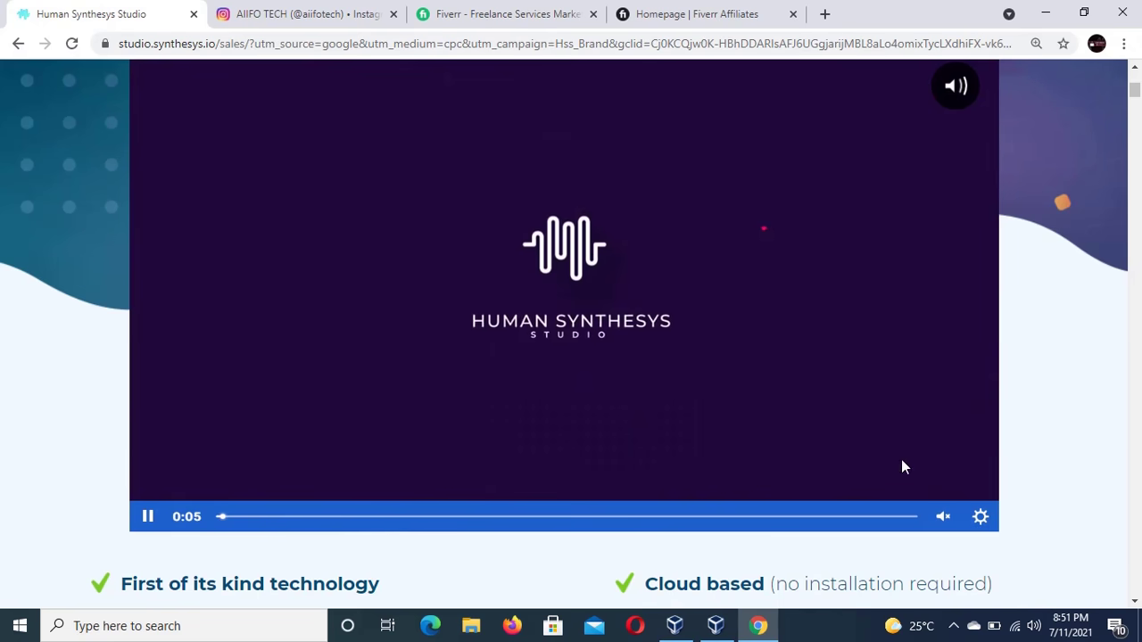
left_click(945, 523)
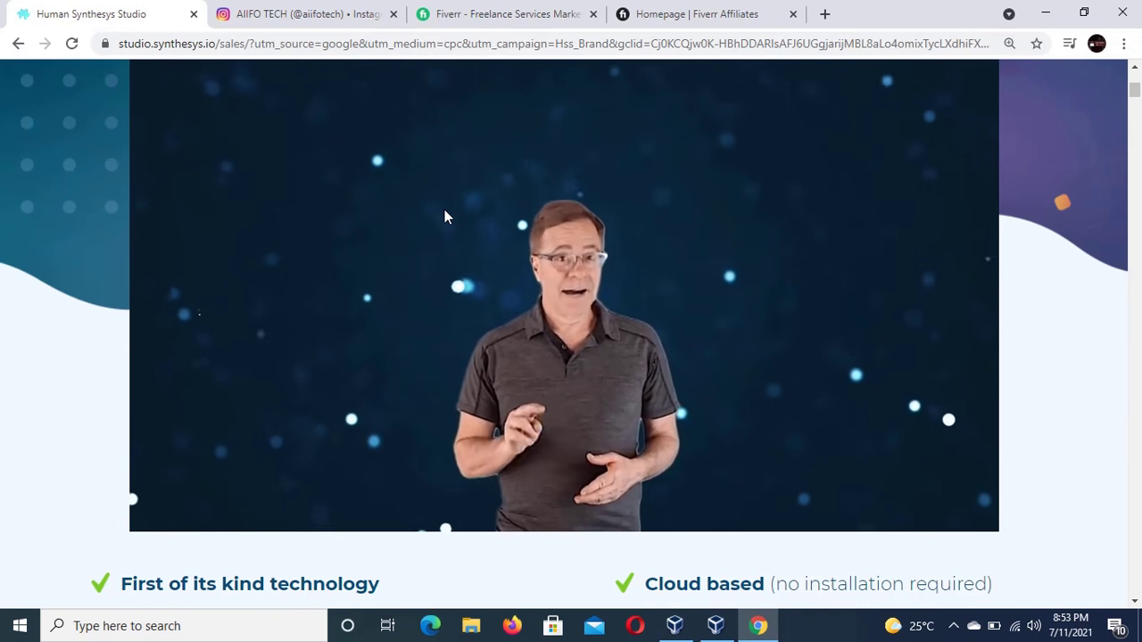
Step: View the Fiverr homepage and the products that can be promoted on the Fiverr Affiliates page
mouse_move(408, 201)
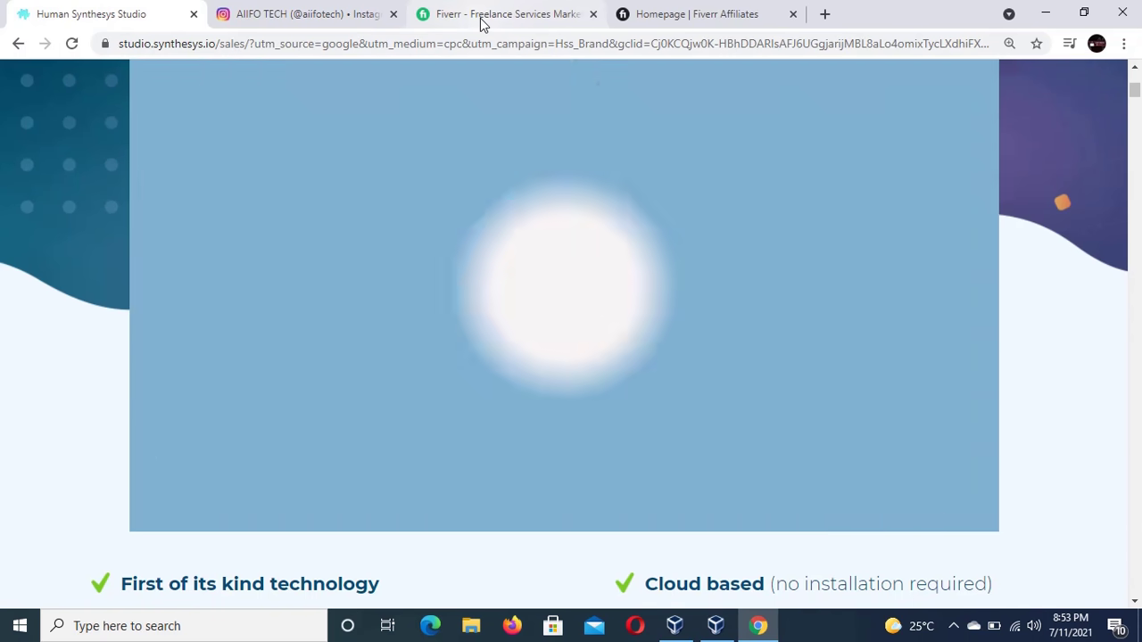
left_click(480, 22)
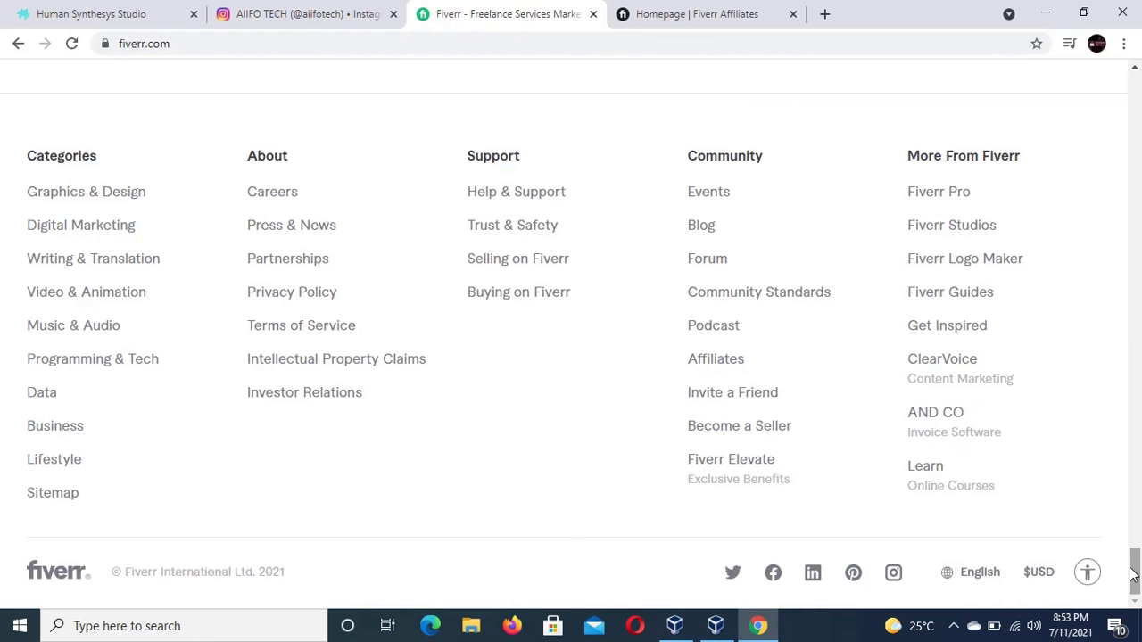
left_click(730, 18)
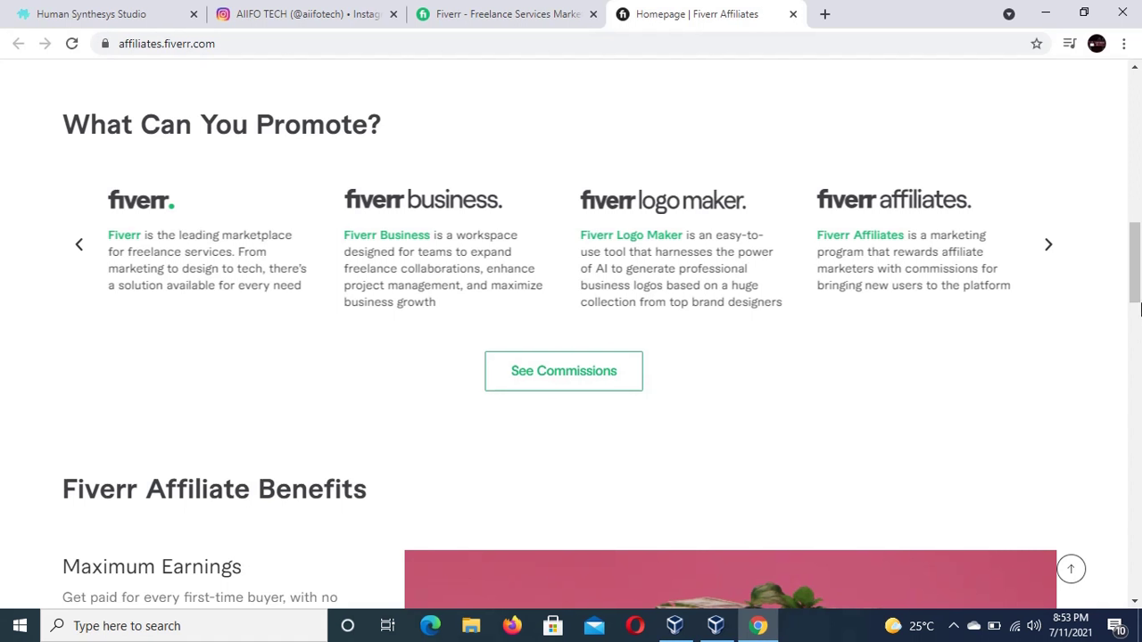
left_click_drag(1139, 303, 1139, 296)
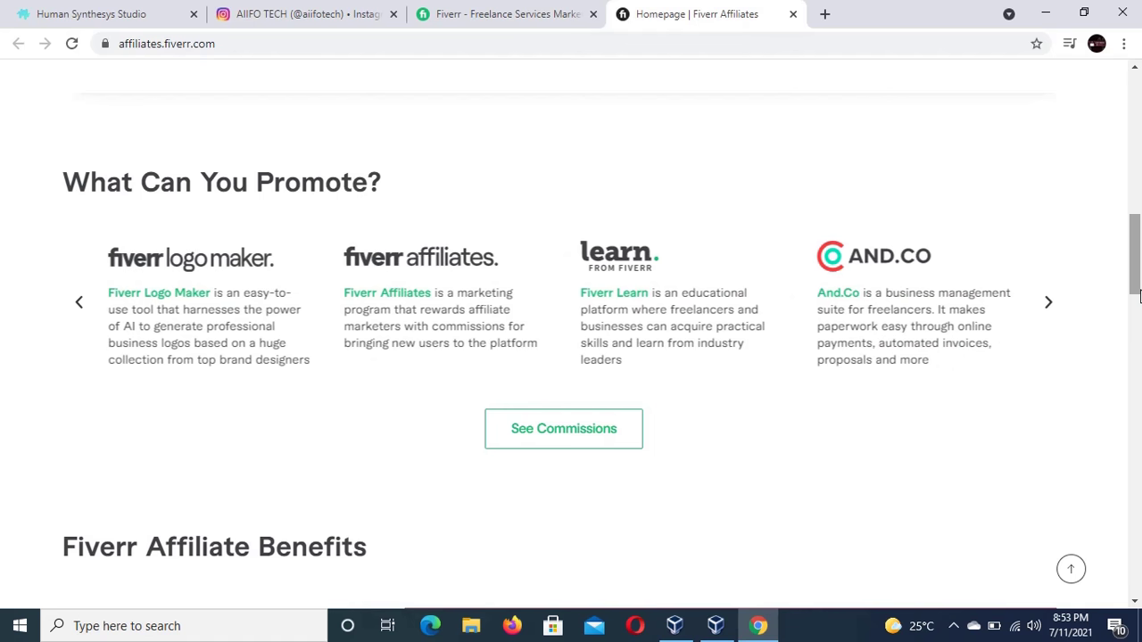
Step: Browse the product and study guide posts on the AIIFO TECH Instagram profile
left_click(294, 9)
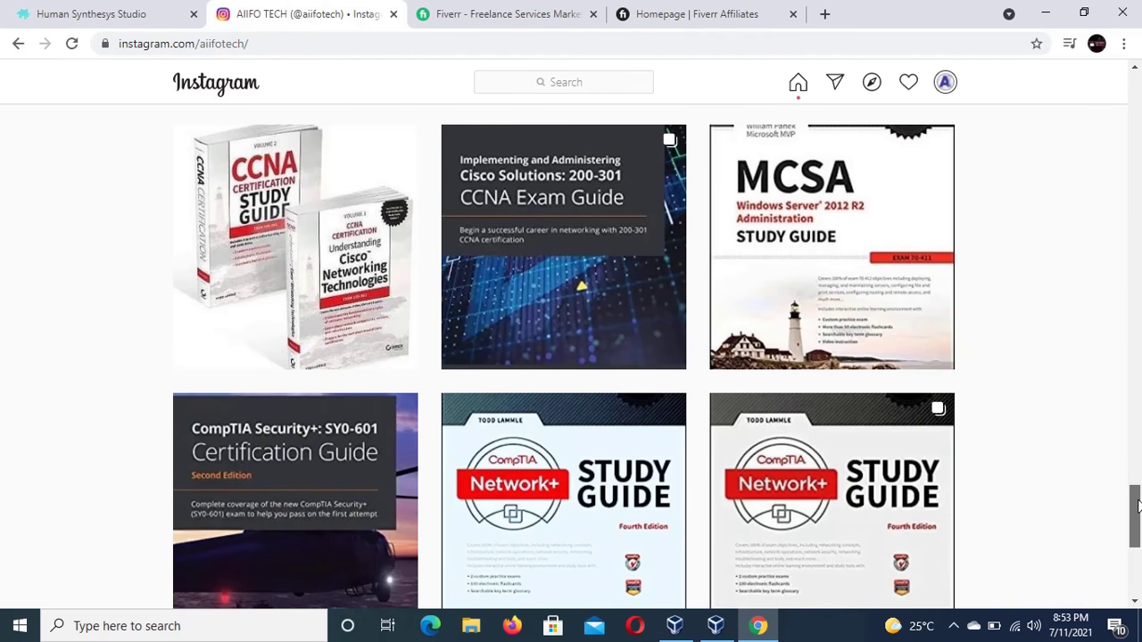
left_click_drag(1136, 504, 1126, 221)
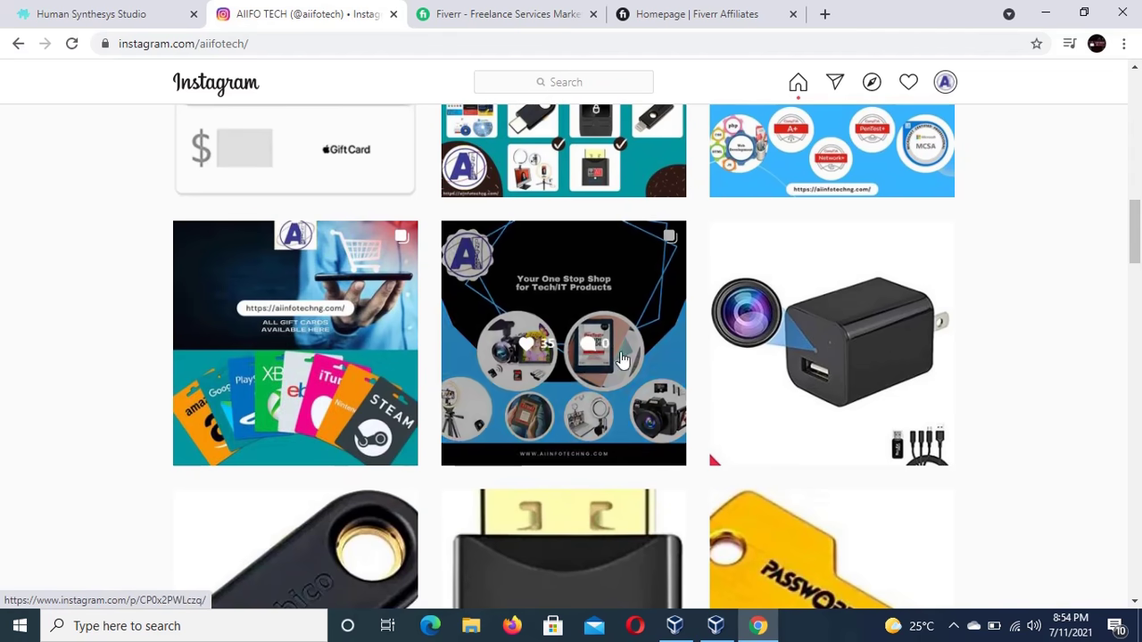
left_click_drag(1136, 256, 1139, 406)
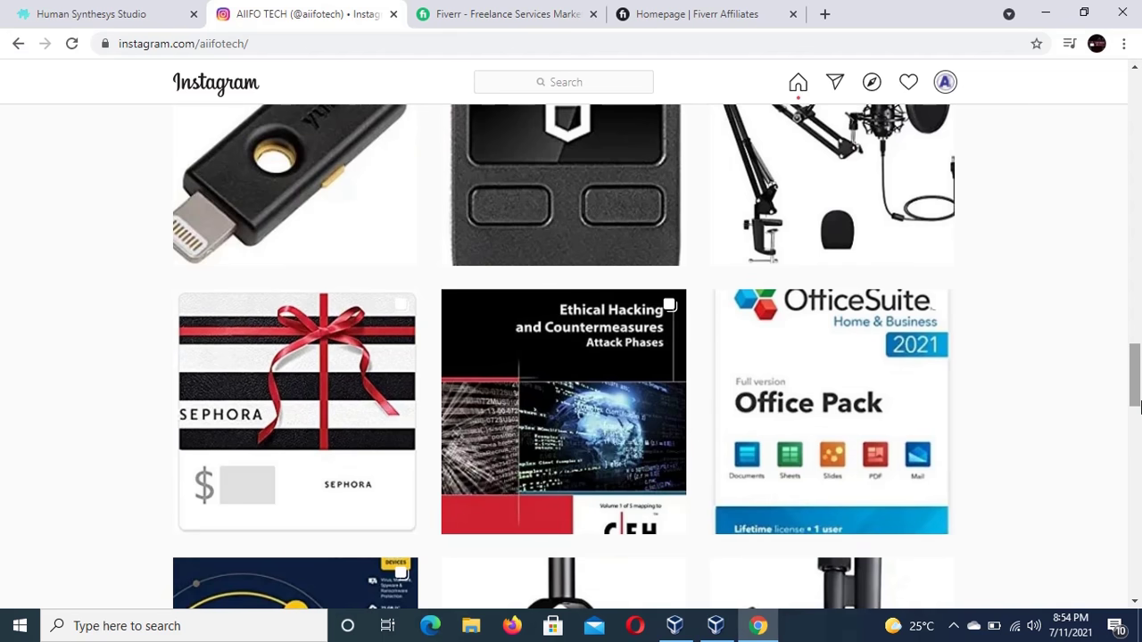
left_click_drag(1135, 401, 1136, 560)
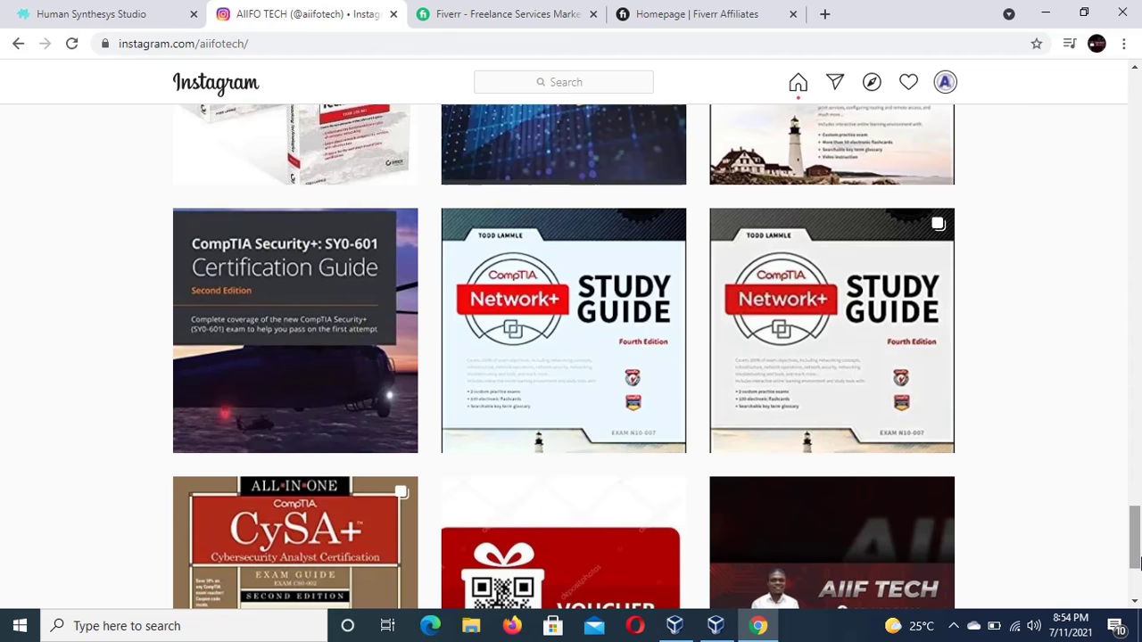
left_click_drag(1136, 558, 1136, 519)
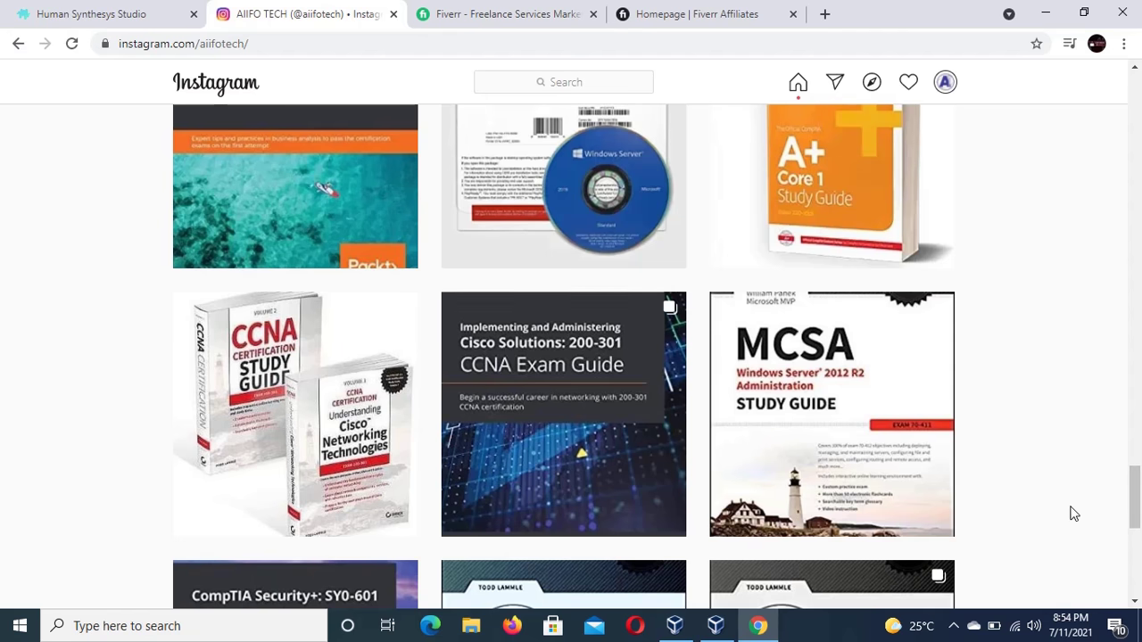
Step: Return to the Windows Server virtual machine, inspect the role services under File and iSCSI Services, and cancel the wizard
left_click(716, 626)
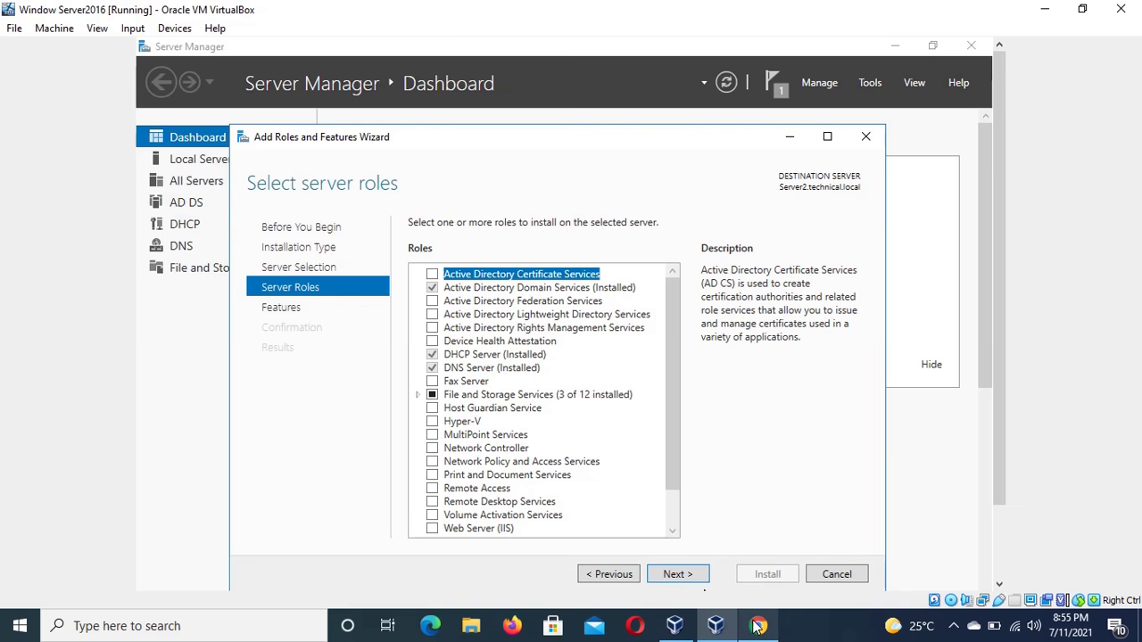
mouse_move(754, 625)
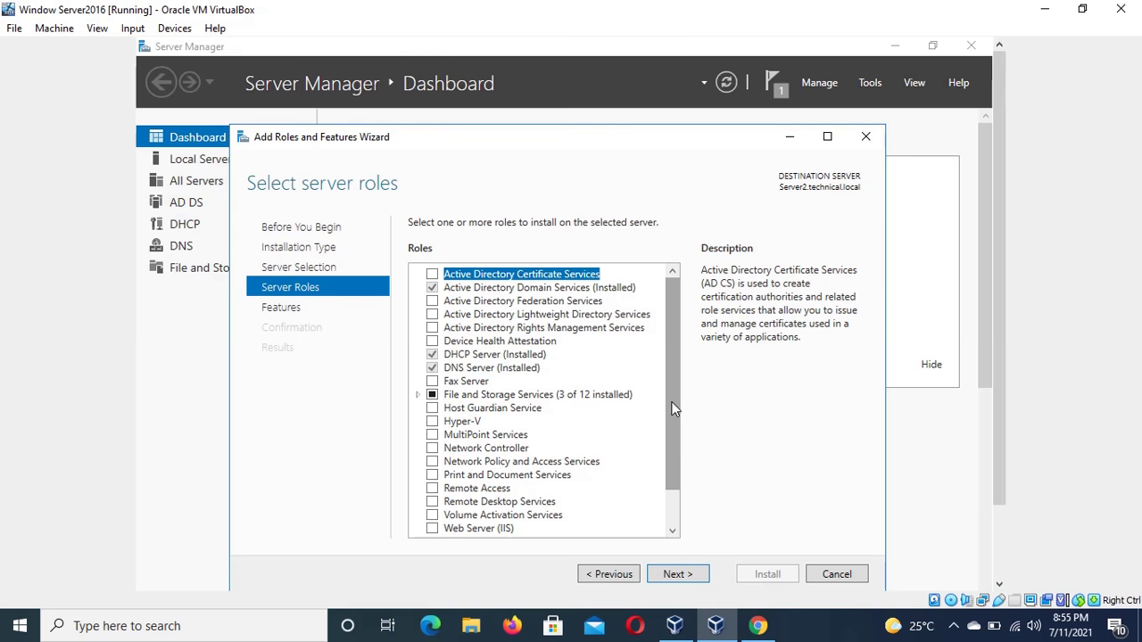
left_click_drag(673, 408, 676, 439)
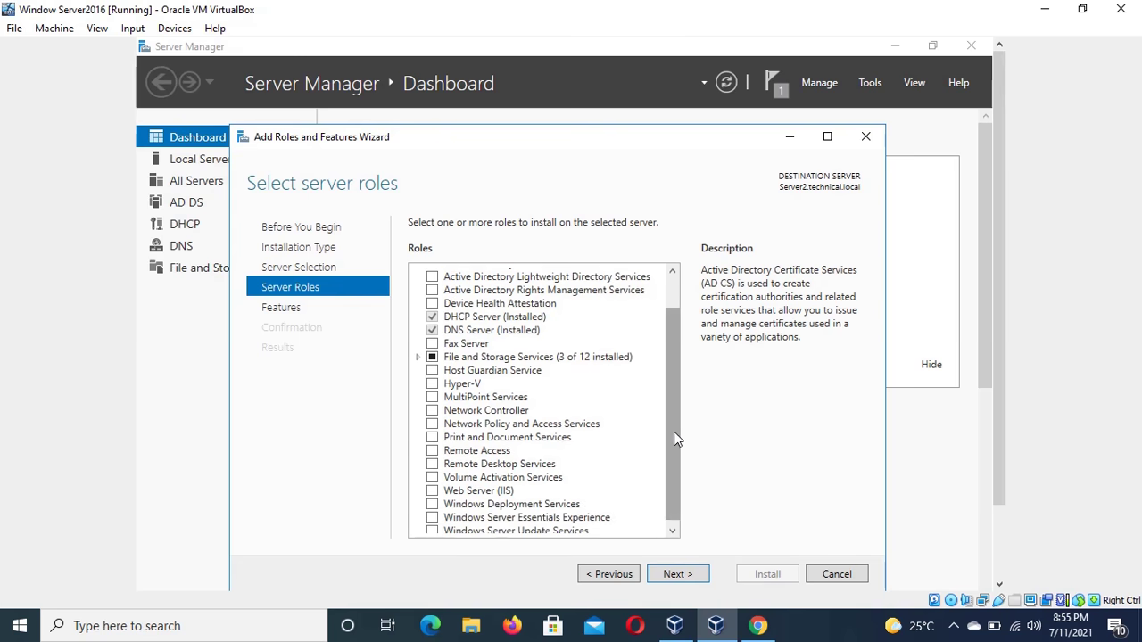
left_click(417, 358)
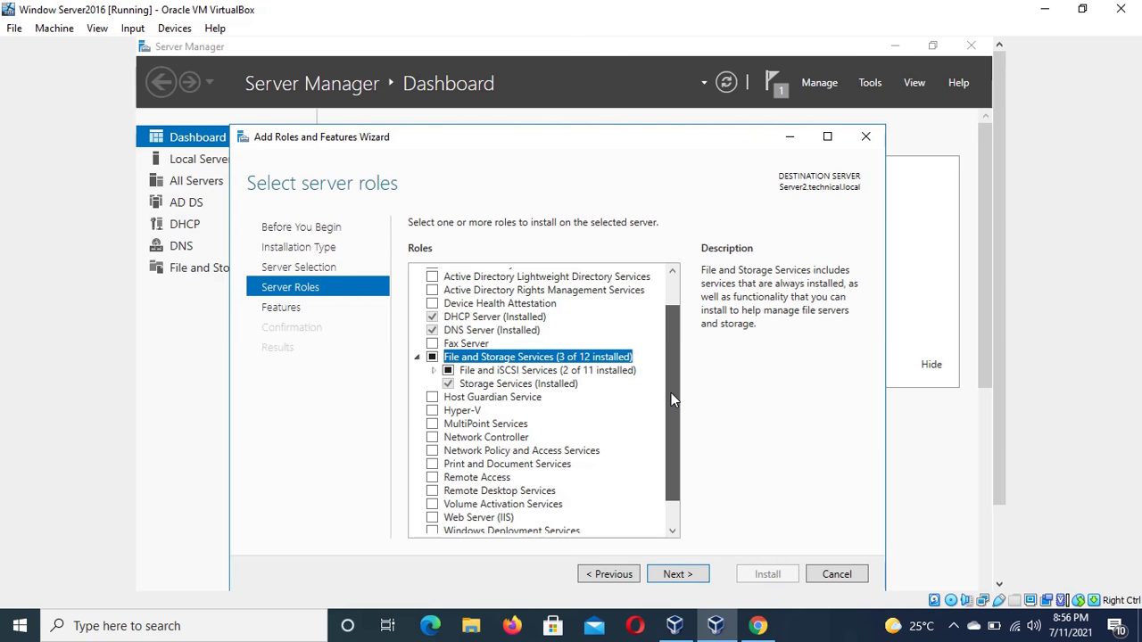
left_click_drag(671, 392, 674, 434)
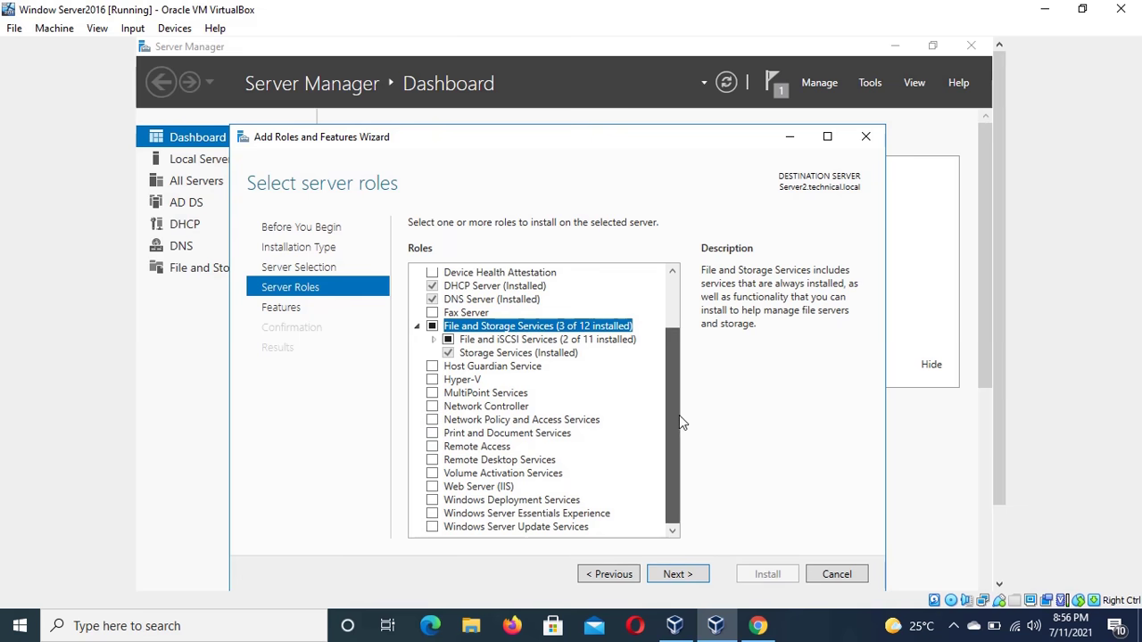
left_click(436, 344)
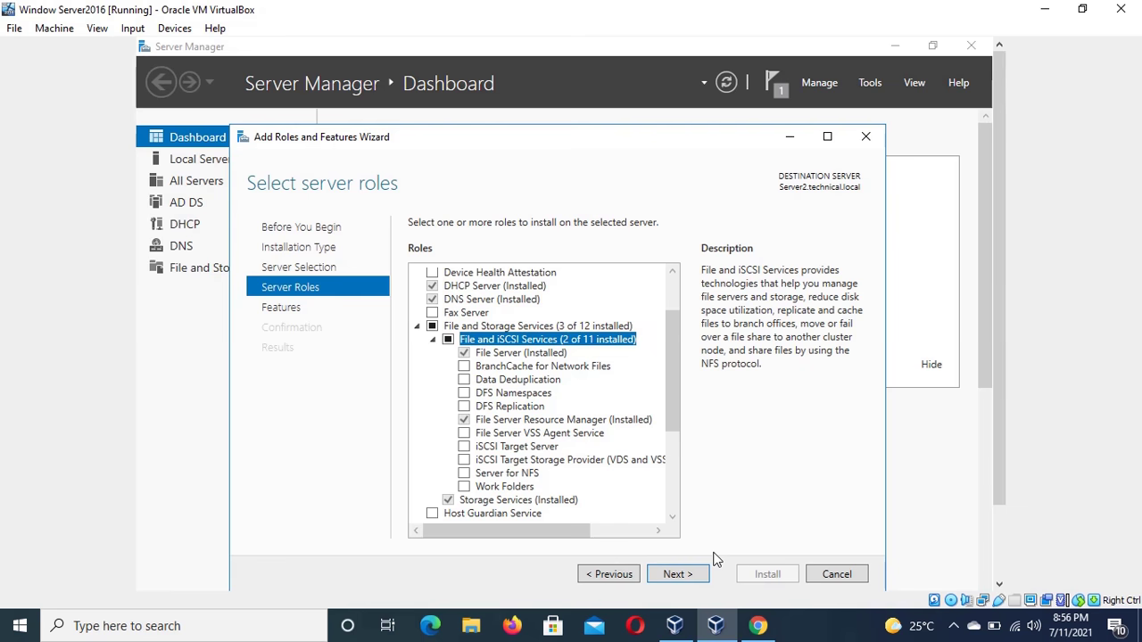
left_click(837, 574)
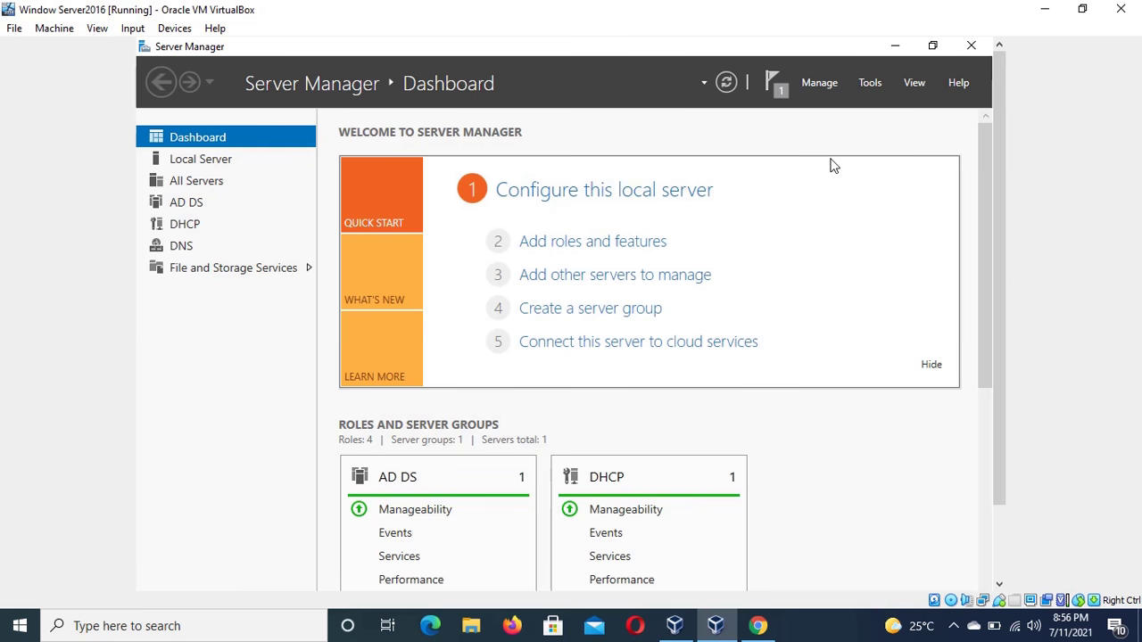
Step: Open File Server Resource Manager from Server Manager and switch the virtual machine to full-screen mode
left_click(870, 84)
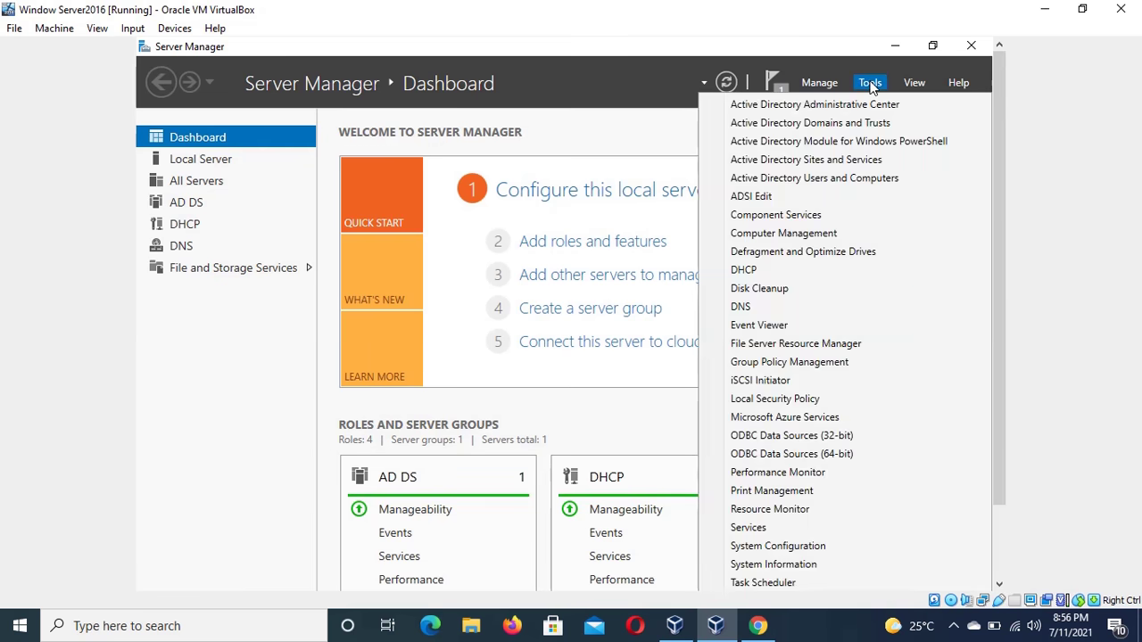
left_click(828, 345)
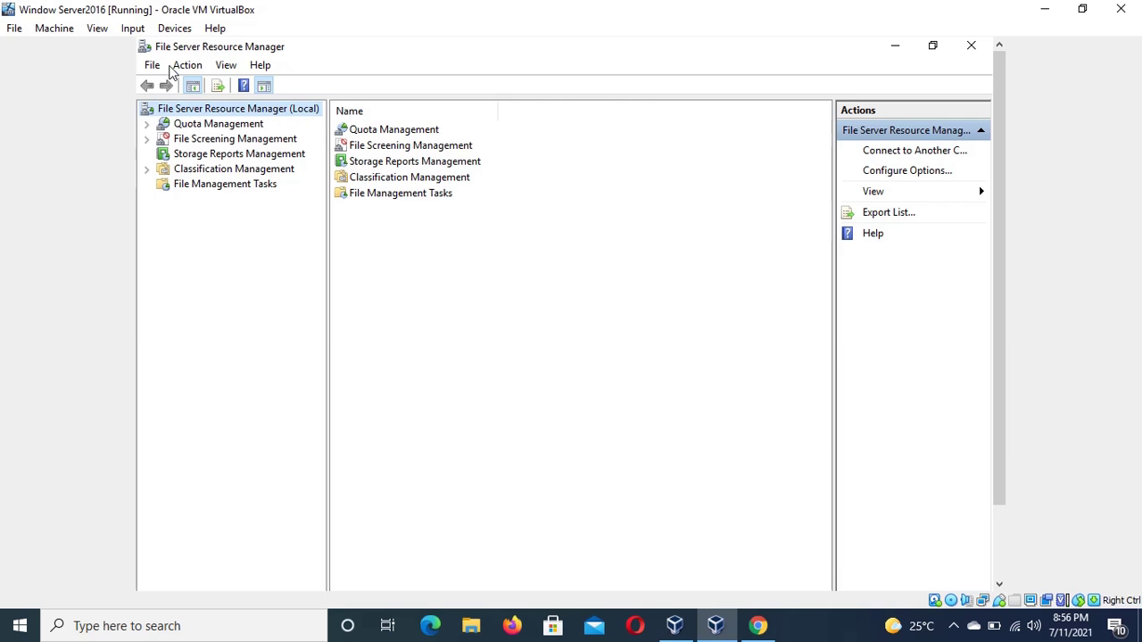
left_click(109, 34)
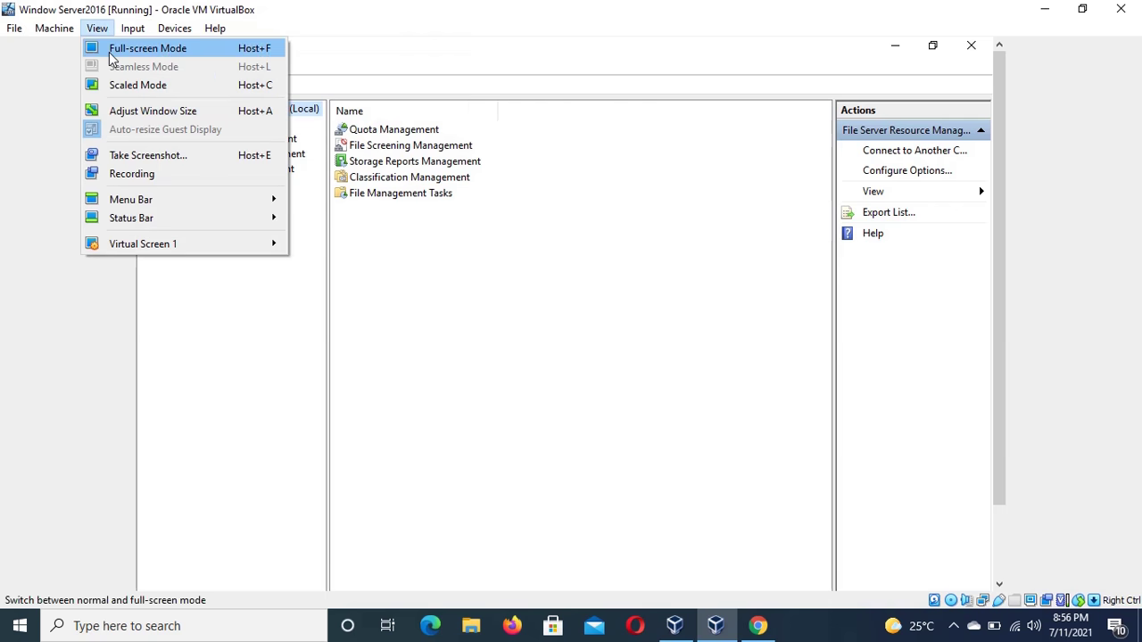
left_click(111, 54)
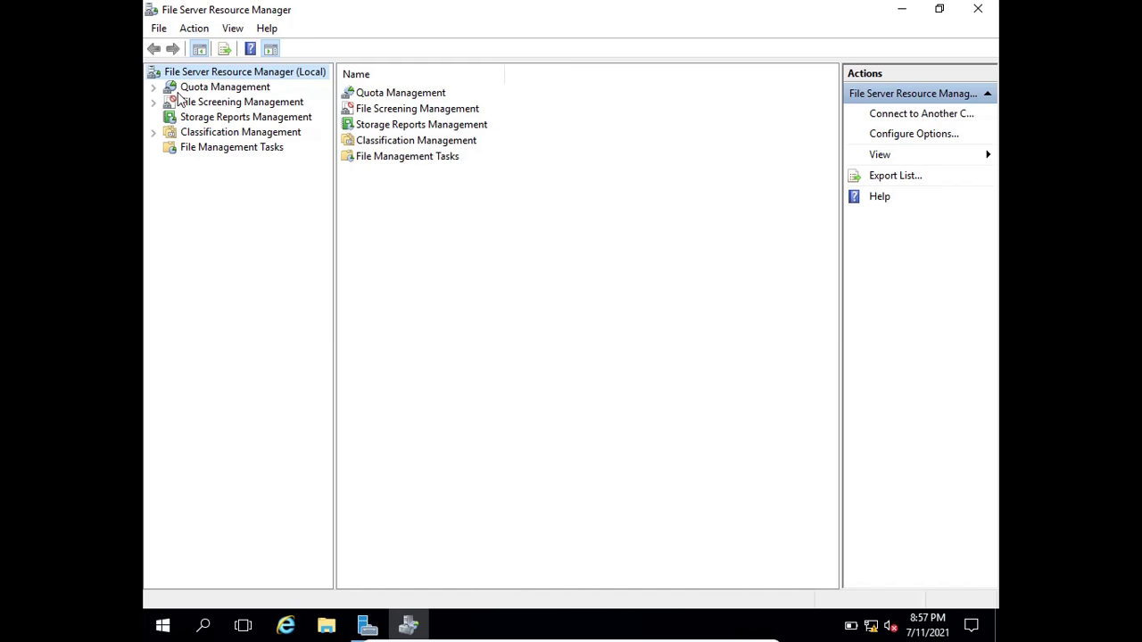
Step: Expand Quota Management and review its Quotas and Quota Templates lists
left_click(202, 89)
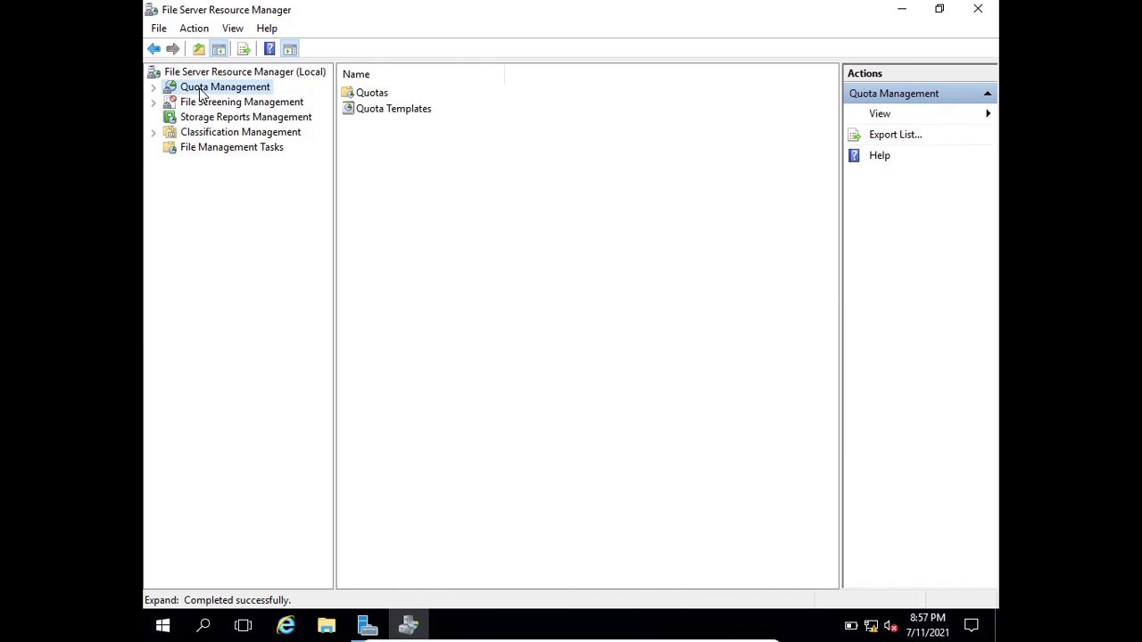
left_click(153, 87)
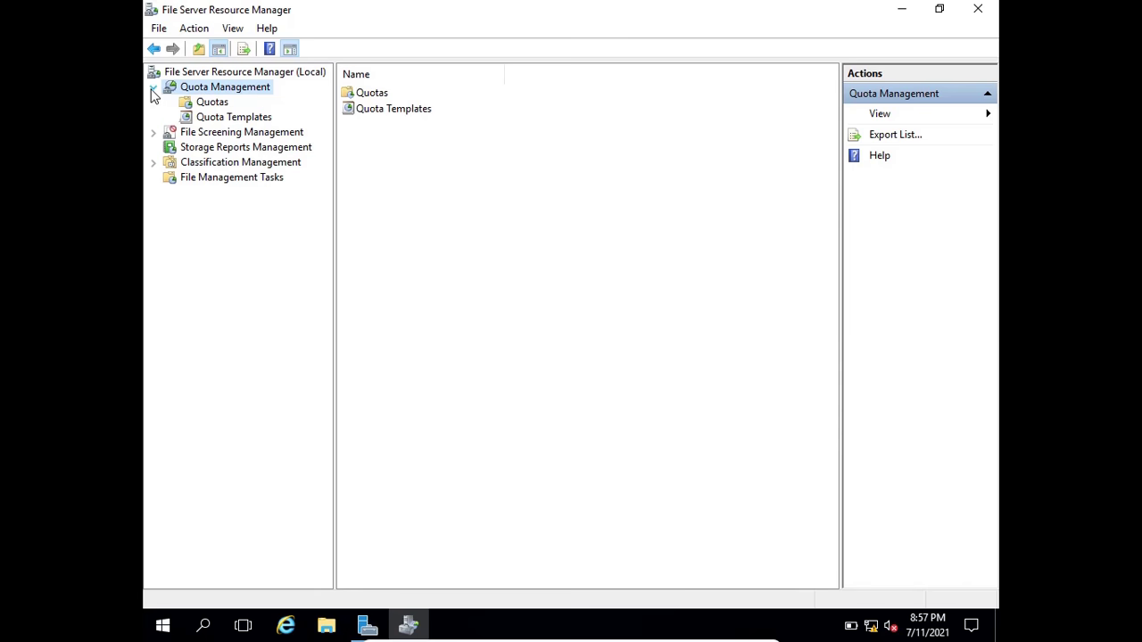
left_click(211, 104)
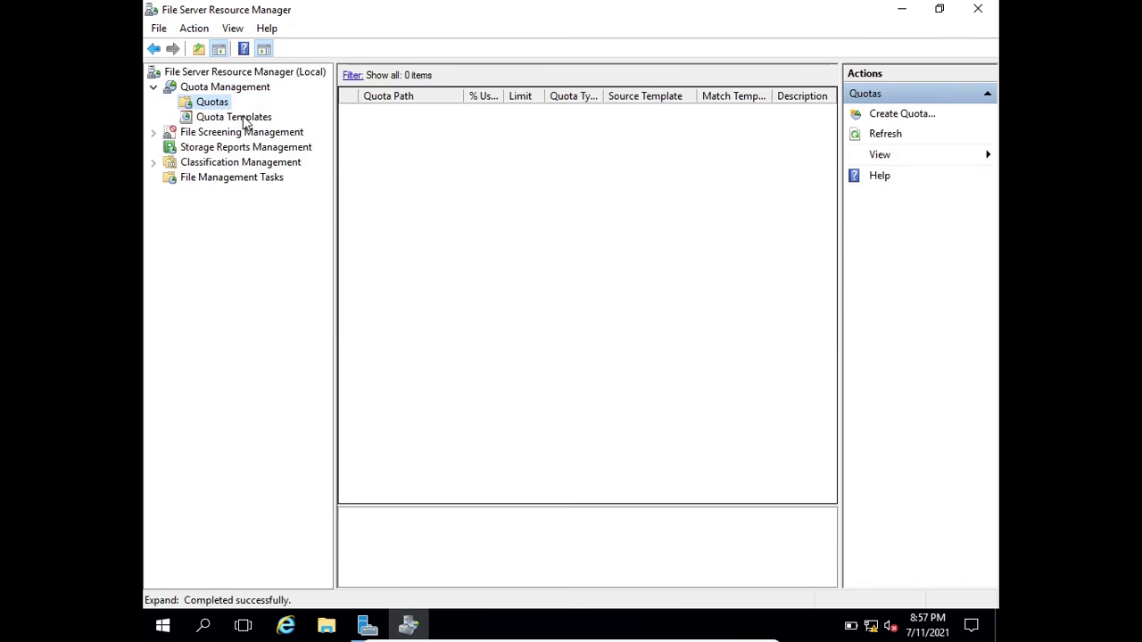
left_click(231, 121)
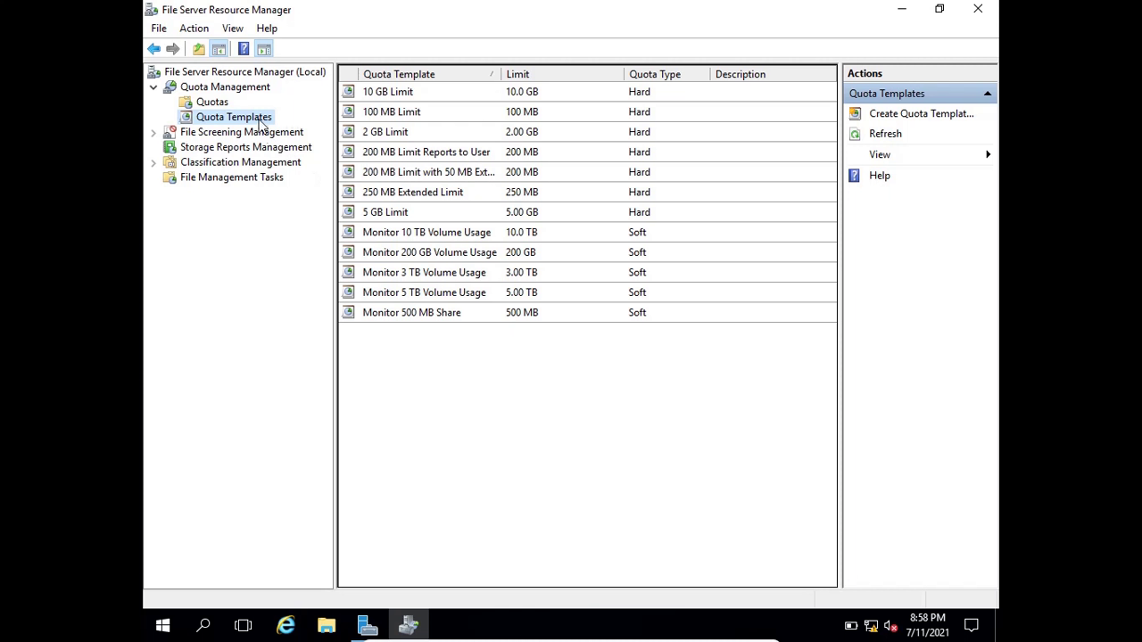
Step: Start a new quota template, keep 10 GB Limit as the copy source, and name it "For Share FIle"
right_click(535, 360)
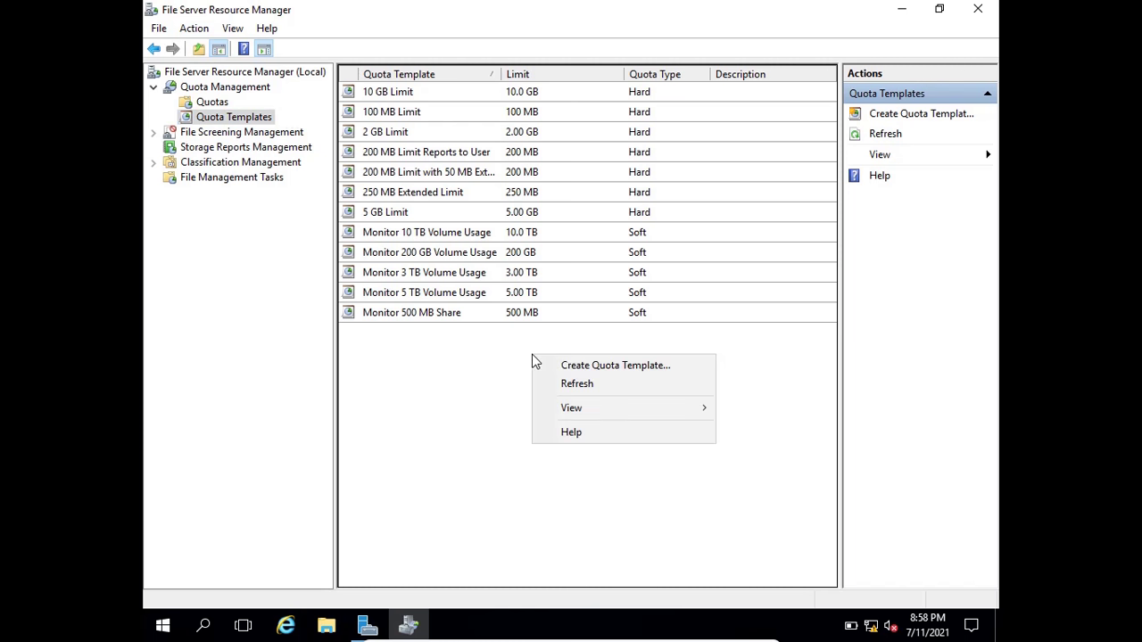
left_click(606, 372)
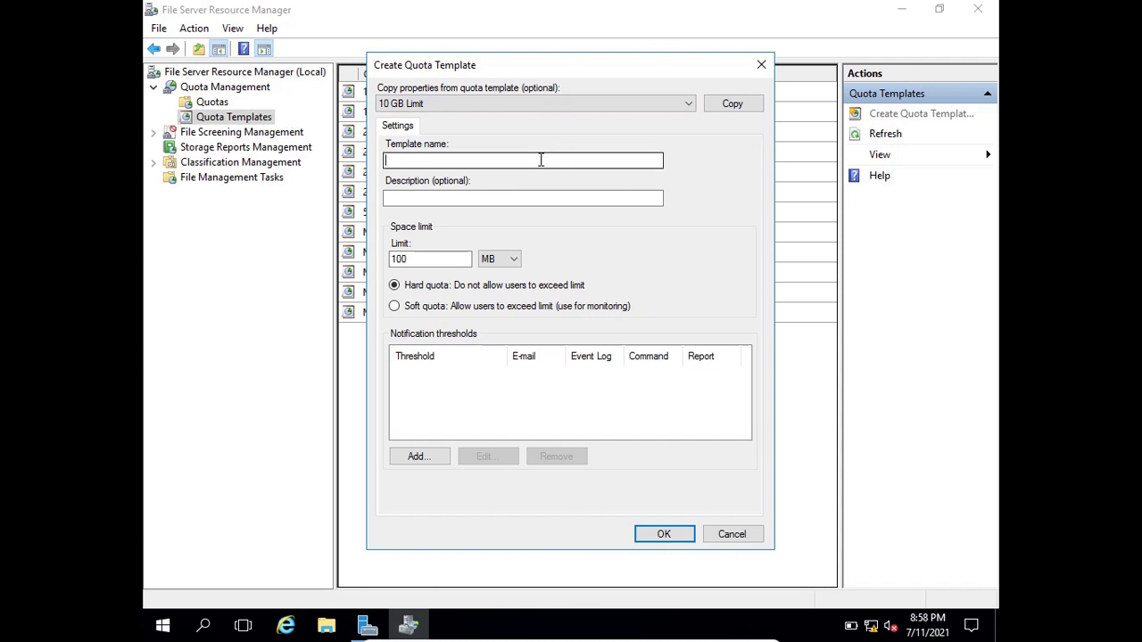
left_click(692, 102)
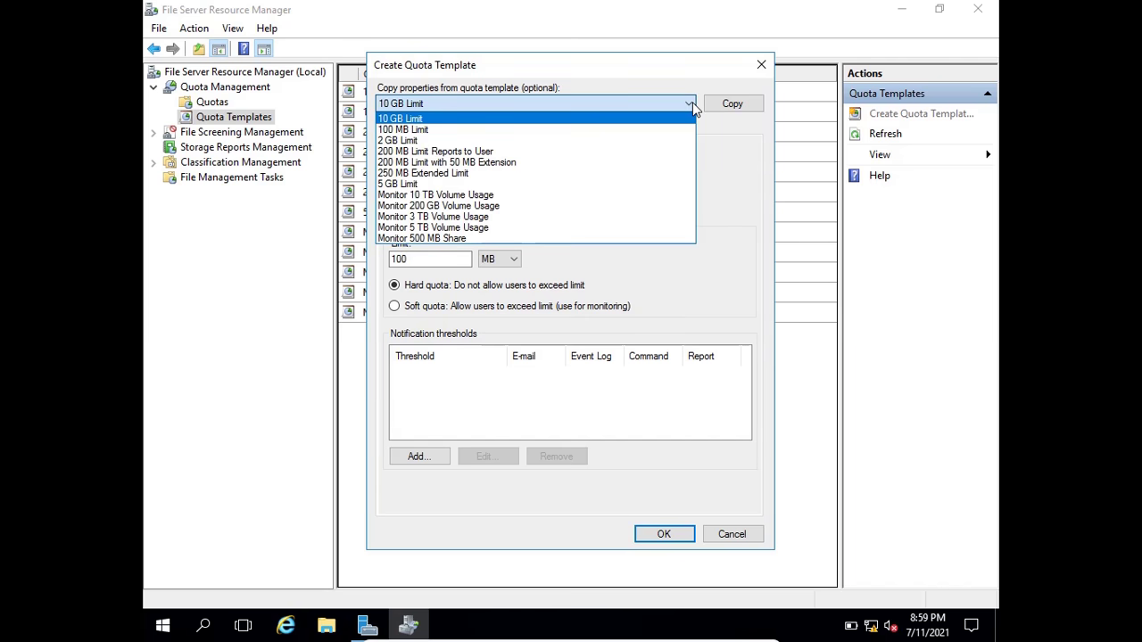
left_click(672, 118)
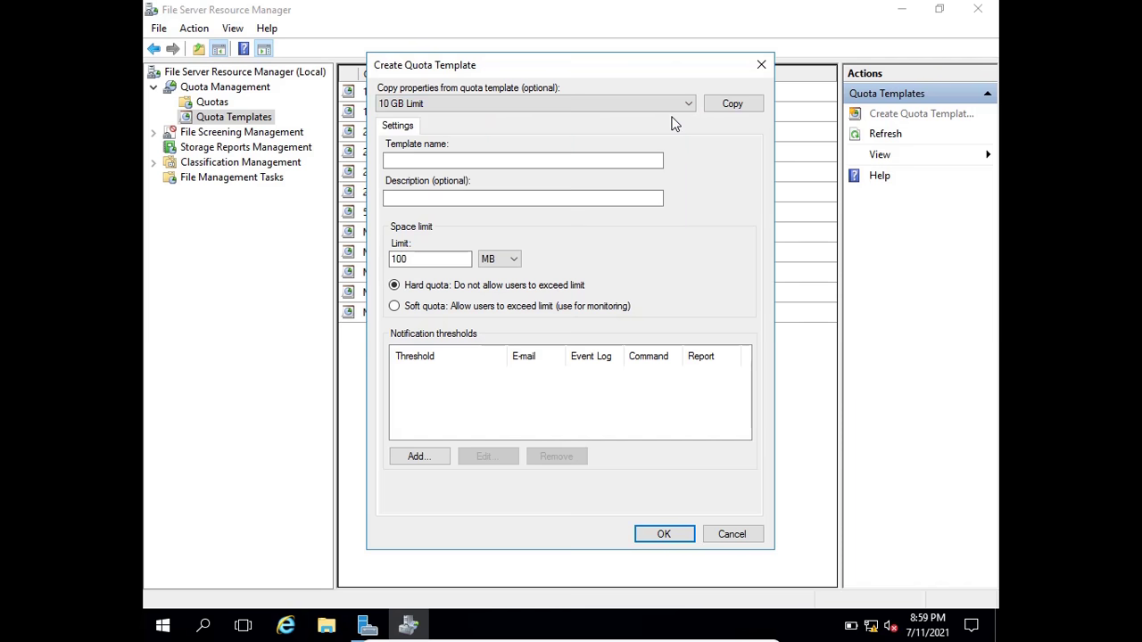
left_click(624, 160)
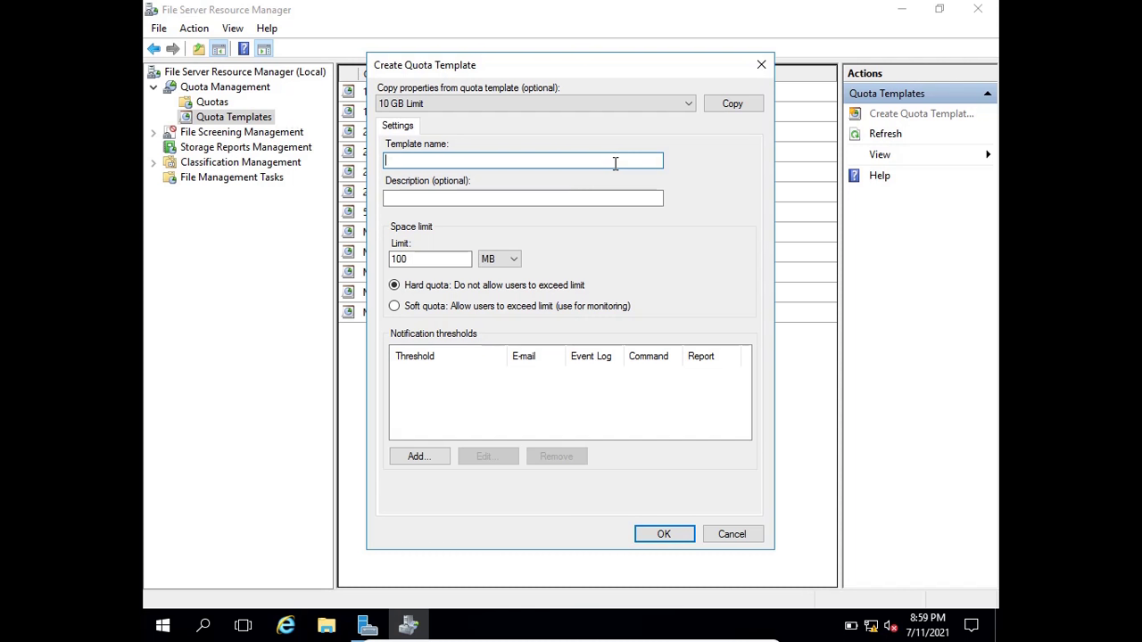
type("F")
type("Dep")
type("artm")
key("BackSpace")
type("ment Of Human Resour")
key("BackSpace")
key("BackSpace")
key("BackSpace")
key("BackSpace")
key("BackSpace")
key("BackSpace")
key("BackSpace")
key("BackSpace")
key("BackSpace")
key("BackSpace")
key("BackSpace")
key("BackSpace")
key("BackSpace")
key("BackSpace")
key("BackSpace")
key("BackSpace")
key("BackSpace")
key("BackSpace")
key("BackSpace")
key("BackSpace")
key("BackSpace")
key("BackSpace")
key("BackSpace")
key("BackSpace")
key("BackSpace")
key("BackSpace")
type("Fp")
key("BackSpace")
type("or Share File")
Step: Enter the template description "Once You Reach This Treshold You off The Limit"
left_click(636, 198)
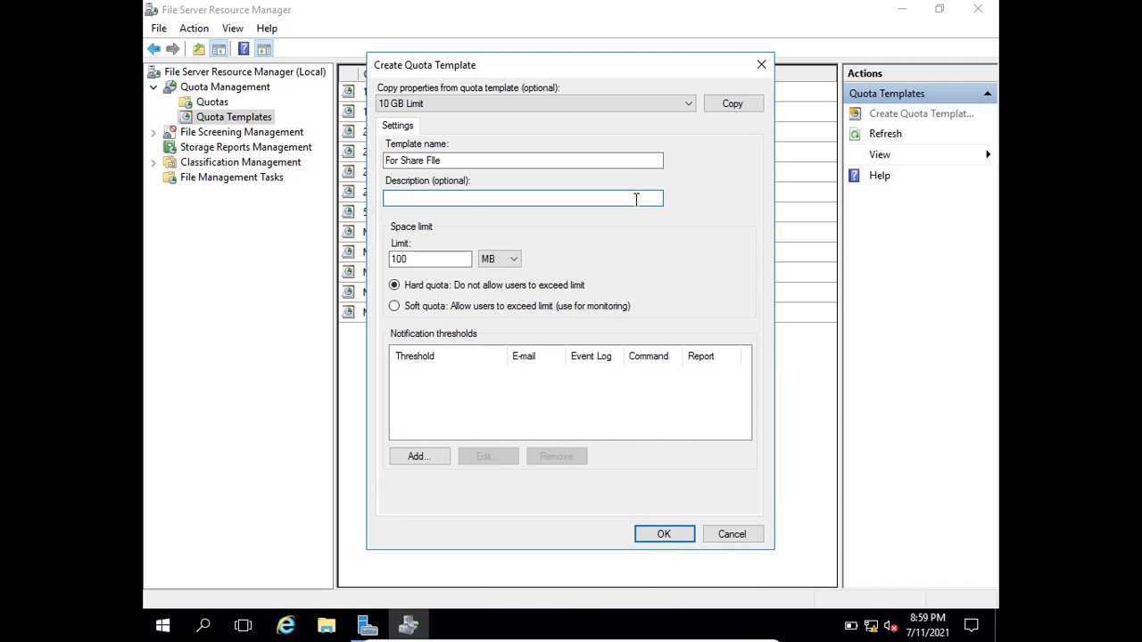
type("Fil")
key("BackSpace")
key("BackSpace")
key("BackSpace")
type("Onl")
key("BackSpace")
type("ce You re")
key("BackSpace")
key("BackSpace")
type("Reach thi")
key("BackSpace")
key("BackSpace")
key("BackSpace")
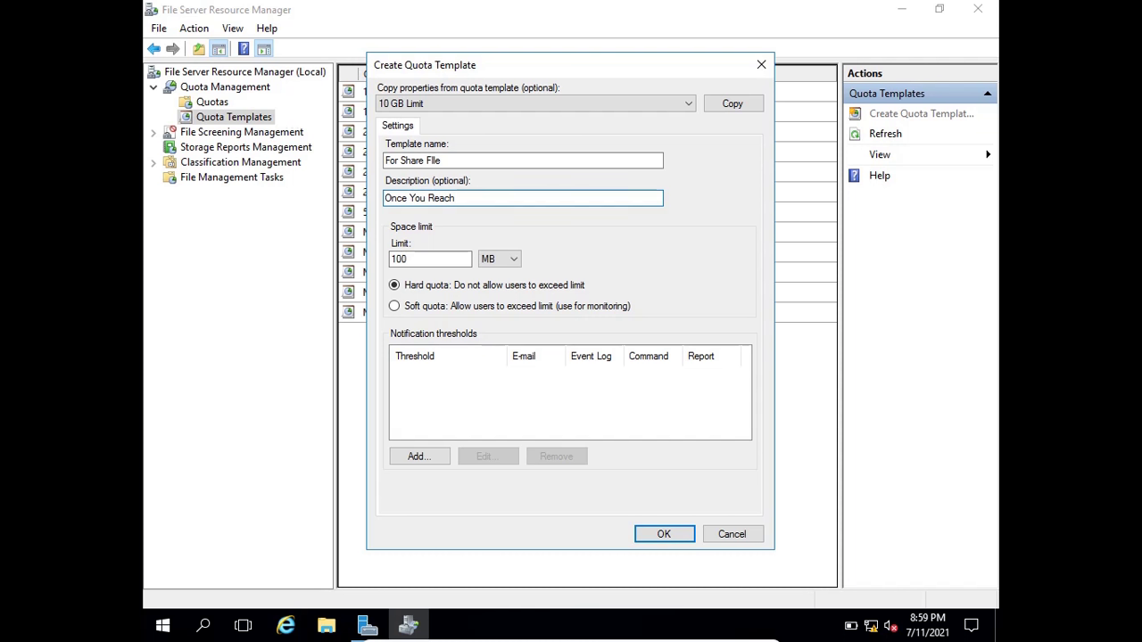
type("This tresh")
type("old ")
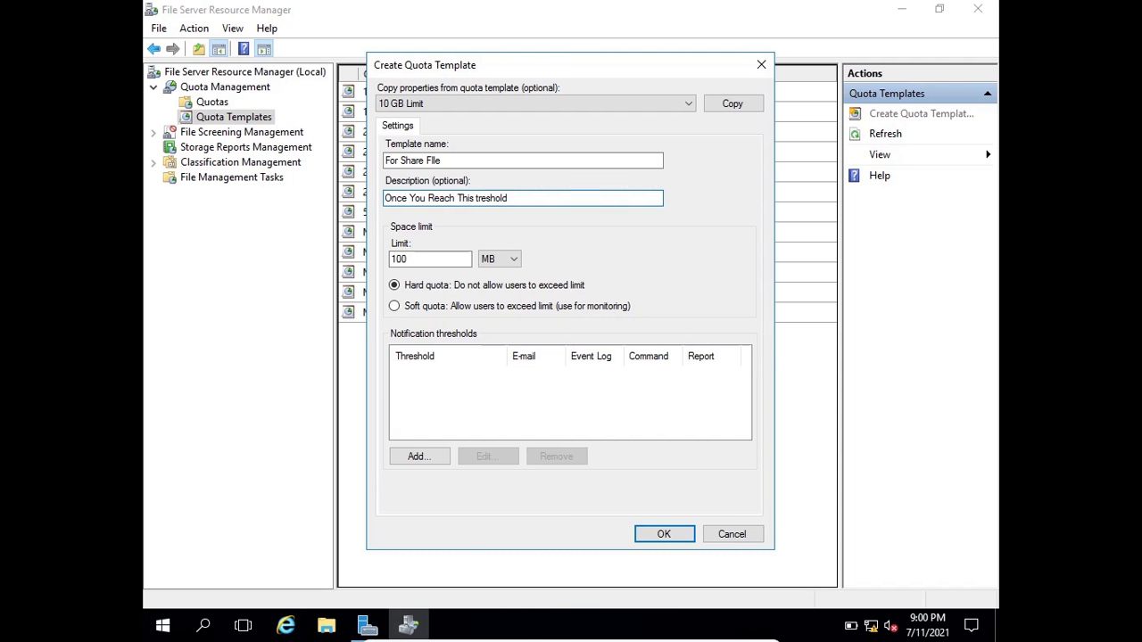
type("You off")
type("The Limit")
left_click(479, 198)
type("h")
key("BackSpace")
type("T")
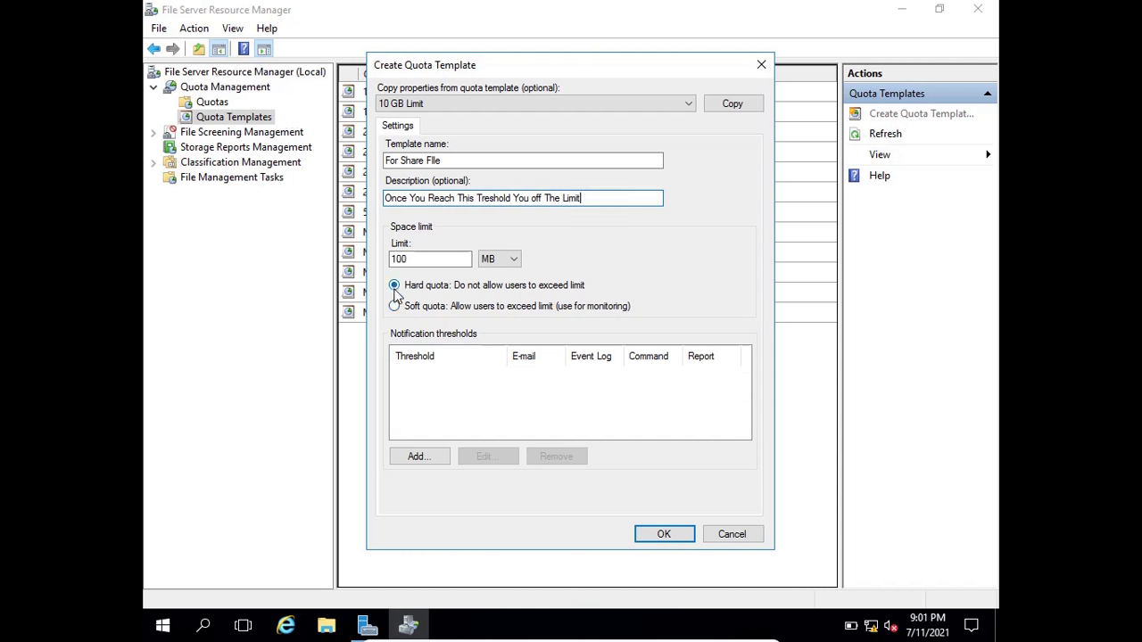
left_click(420, 456)
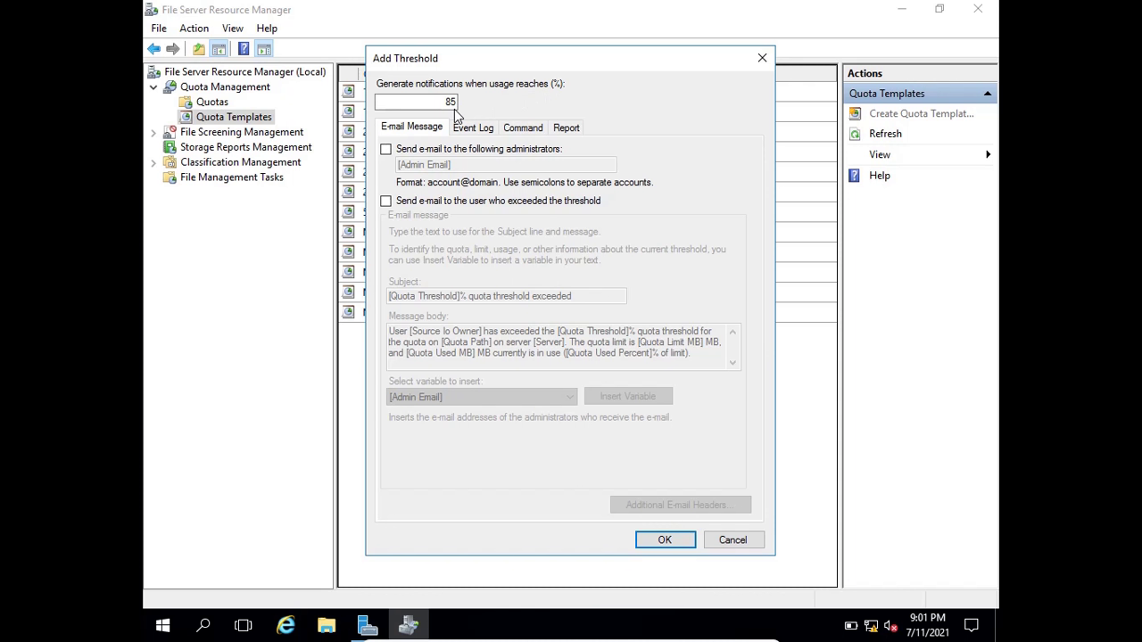
left_click(386, 150)
left_click(497, 165)
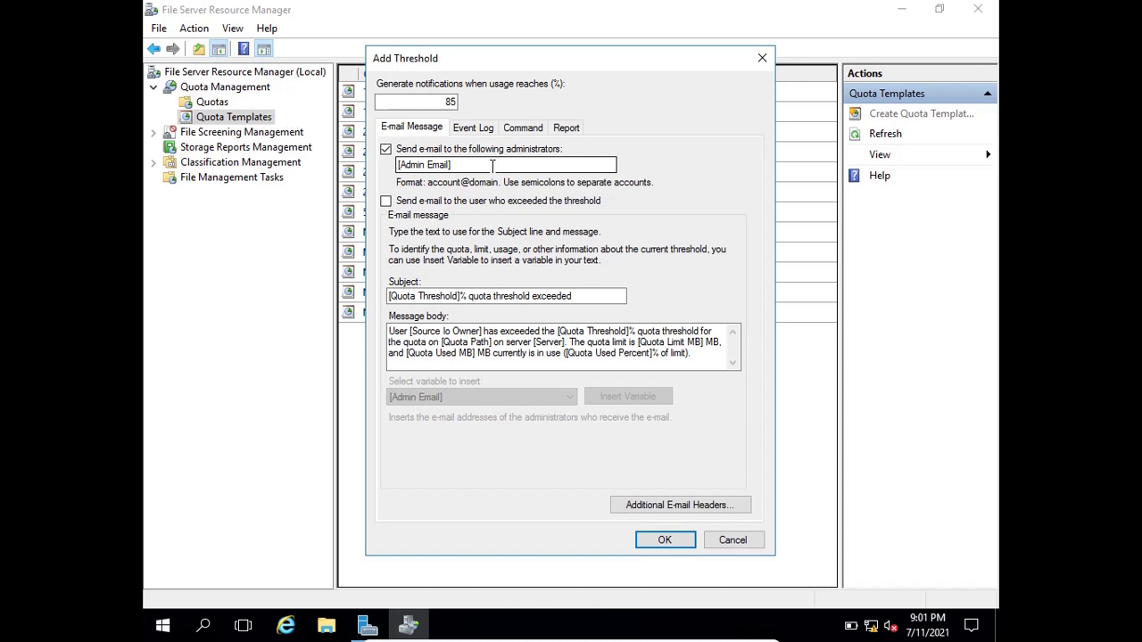
left_click(548, 164)
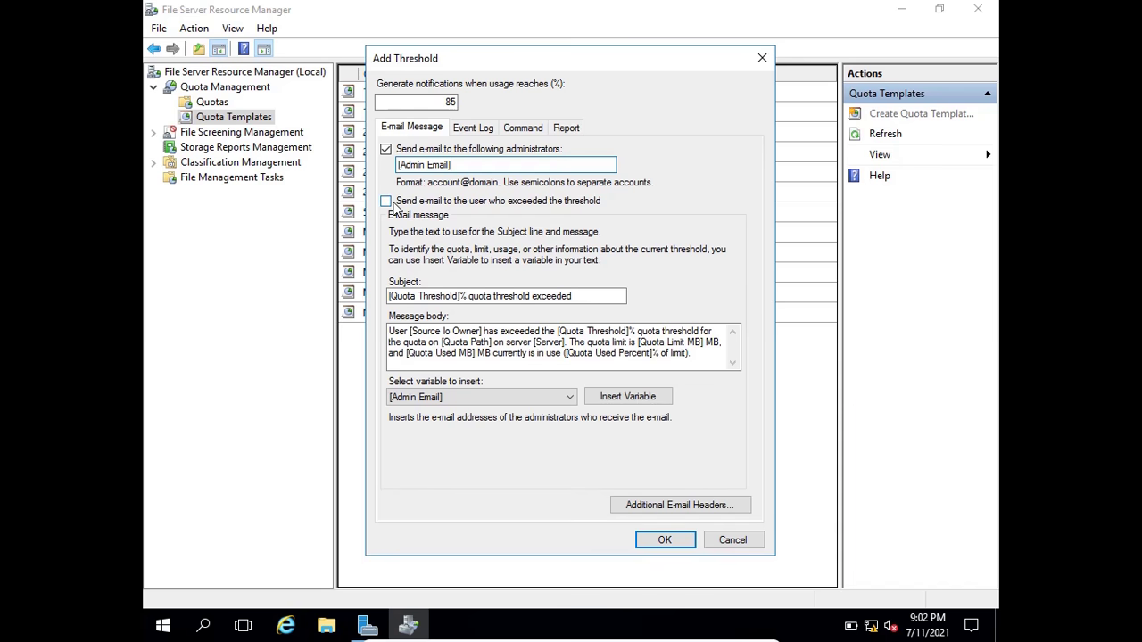
left_click(386, 202)
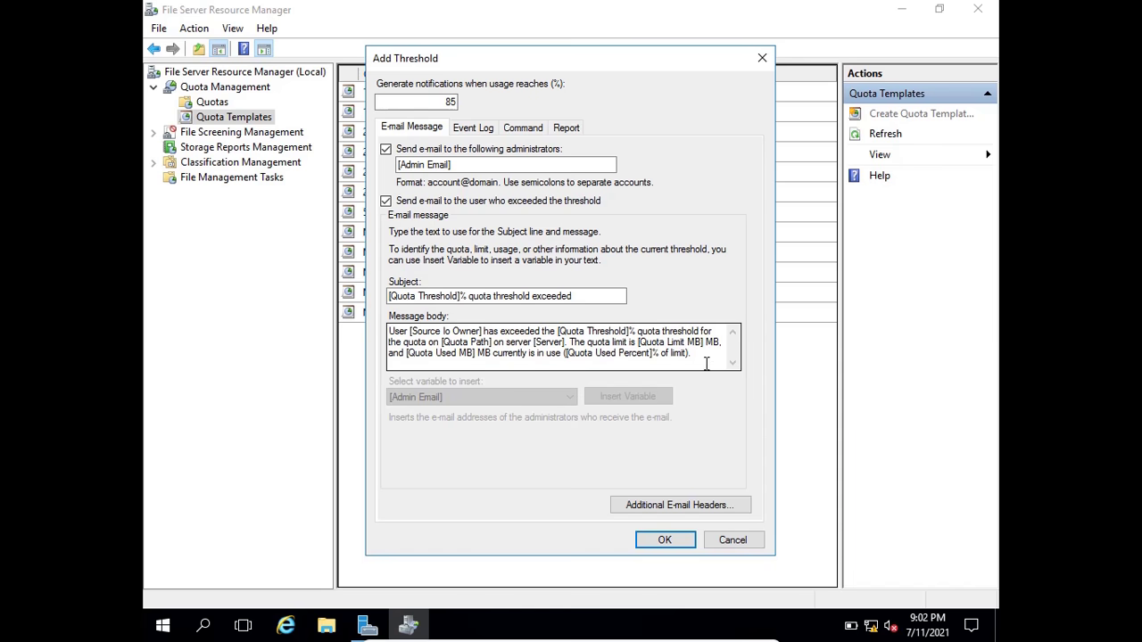
left_click(679, 506)
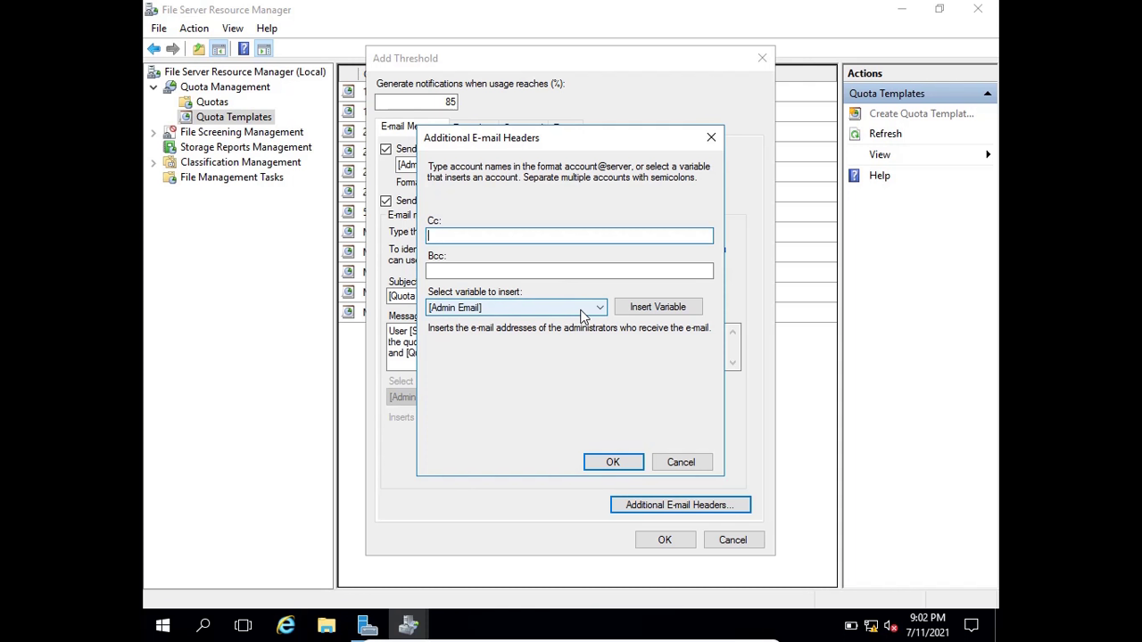
left_click(682, 464)
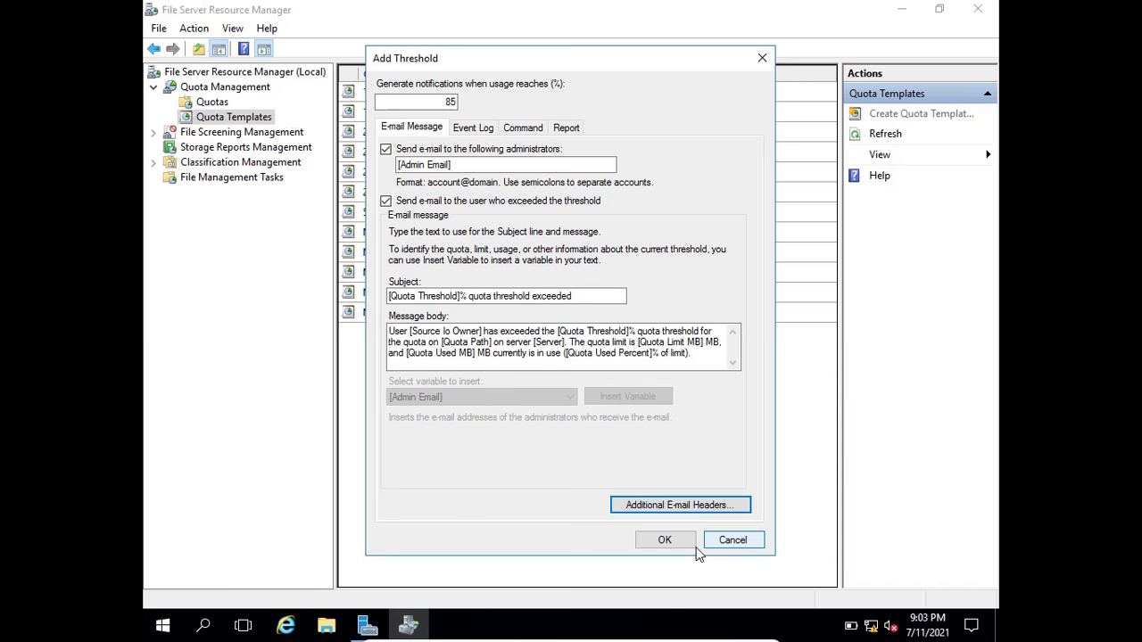
left_click(726, 544)
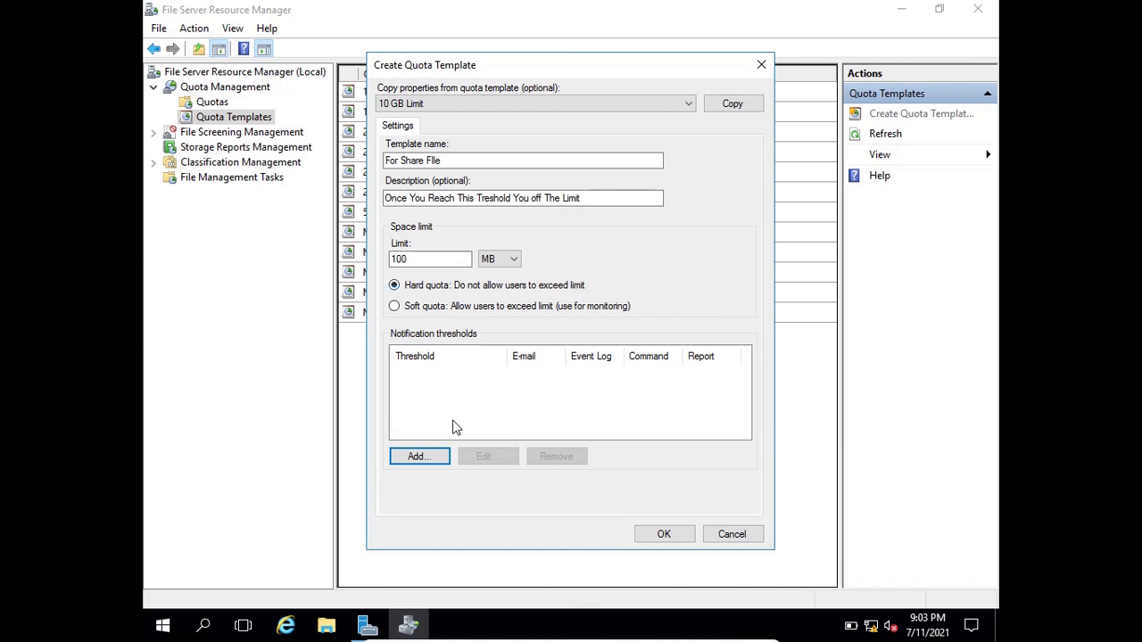
left_click(424, 456)
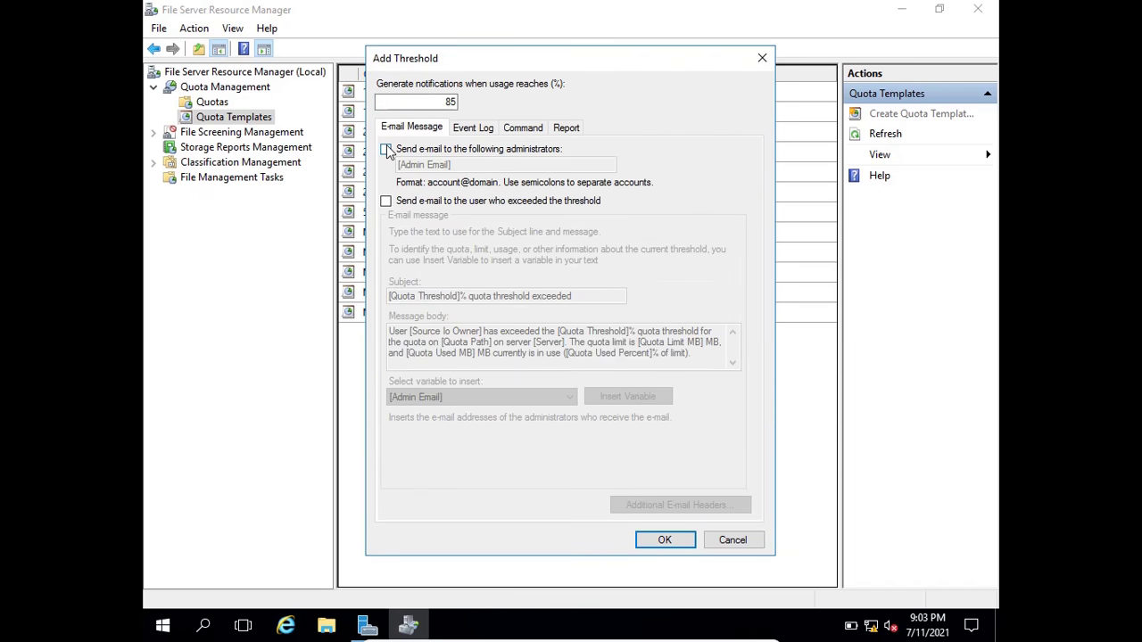
left_click(385, 149)
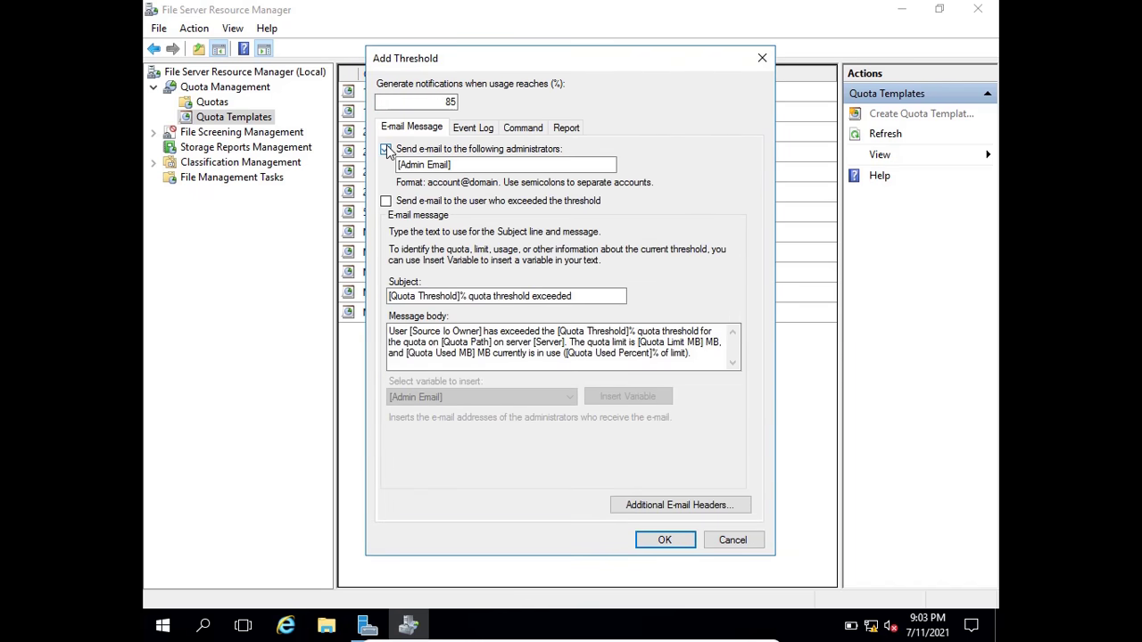
left_click(387, 201)
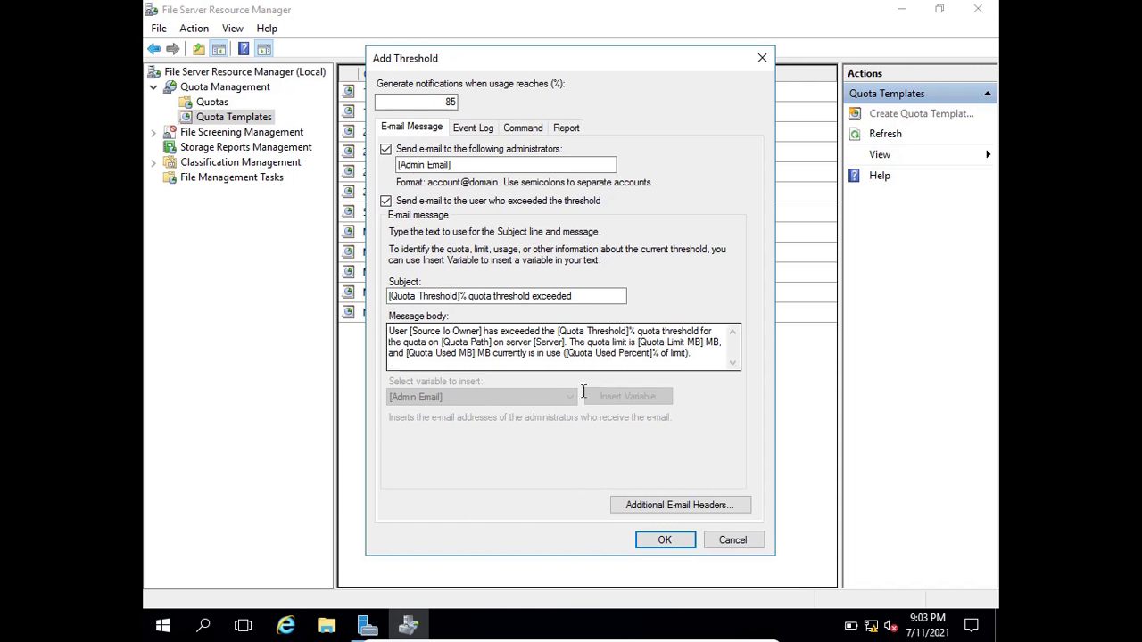
left_click(662, 543)
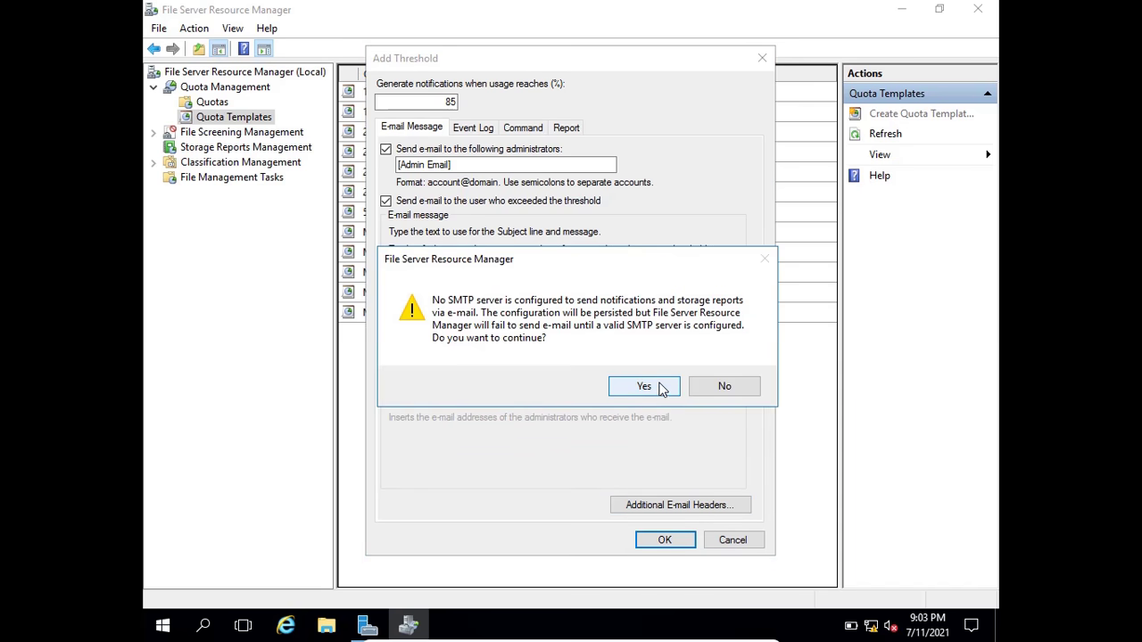
left_click(720, 386)
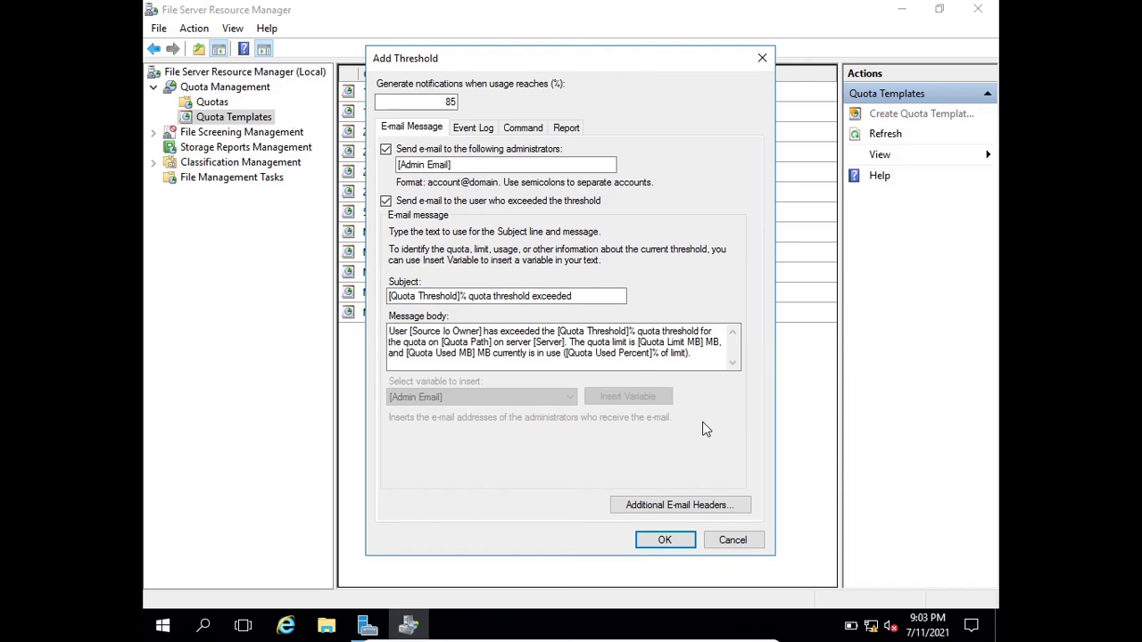
left_click(727, 540)
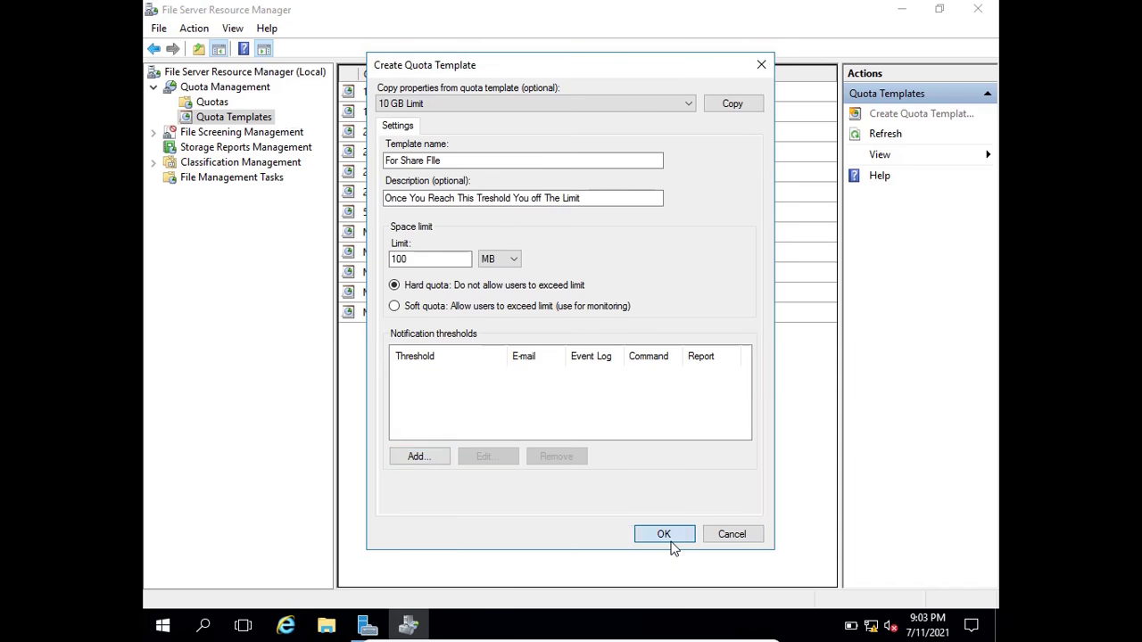
Step: Save the new quota template and start creating a quota in the Quotas list
left_click(666, 537)
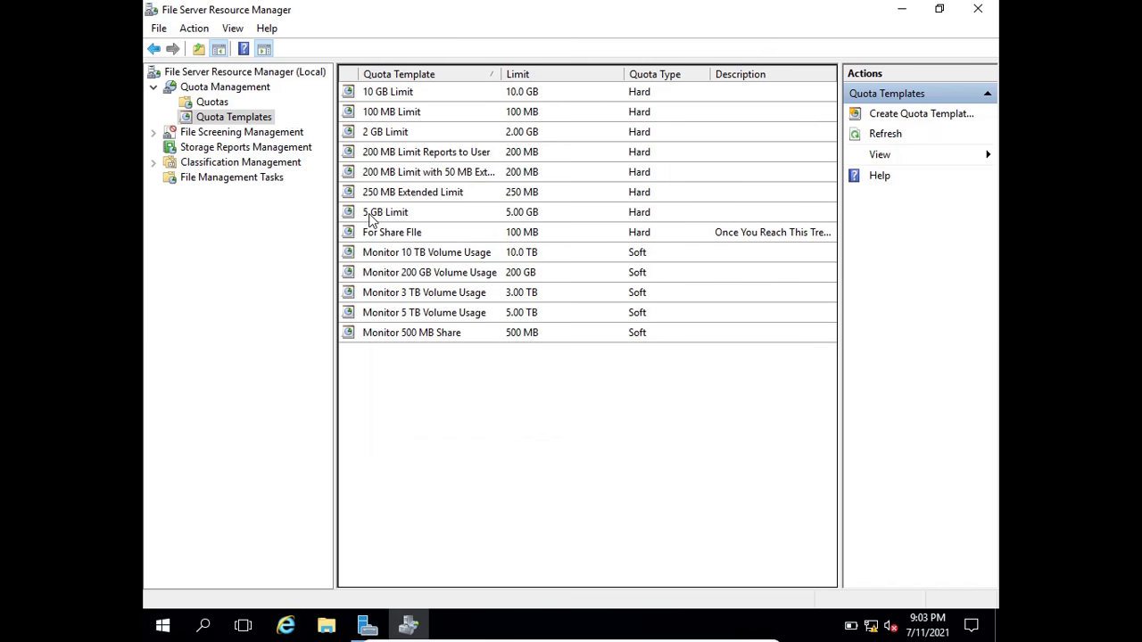
left_click(212, 102)
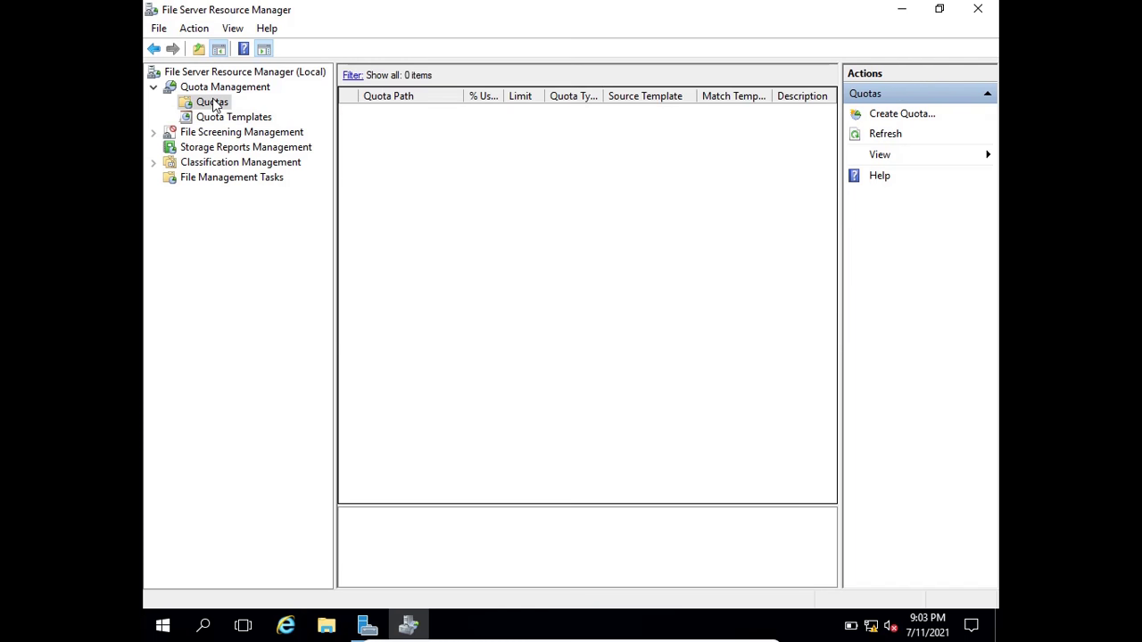
right_click(489, 162)
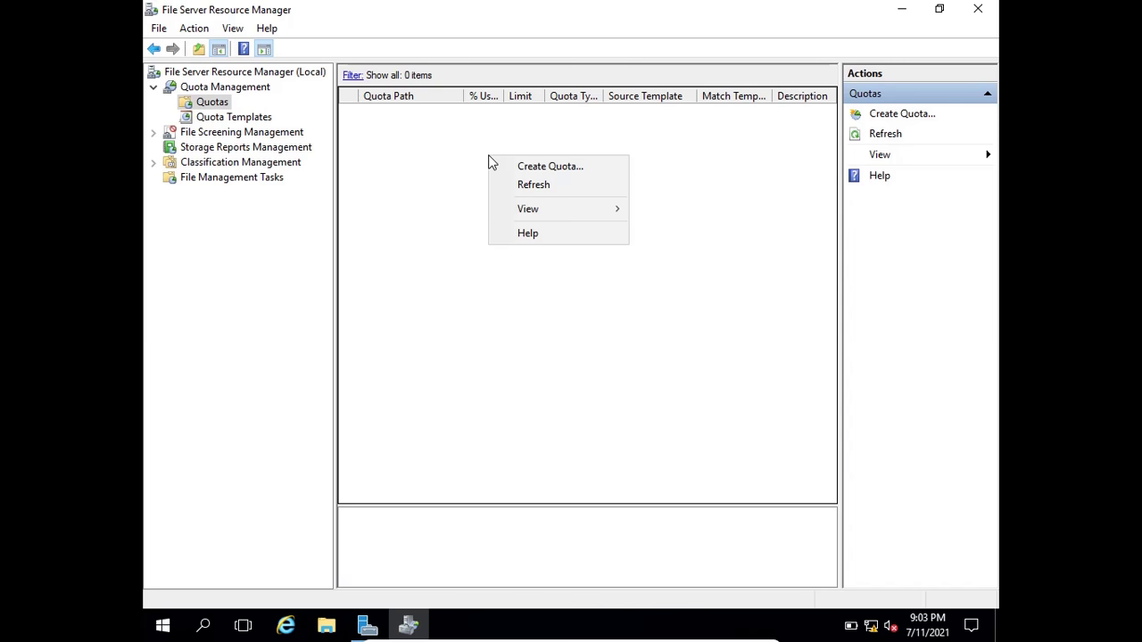
left_click(537, 168)
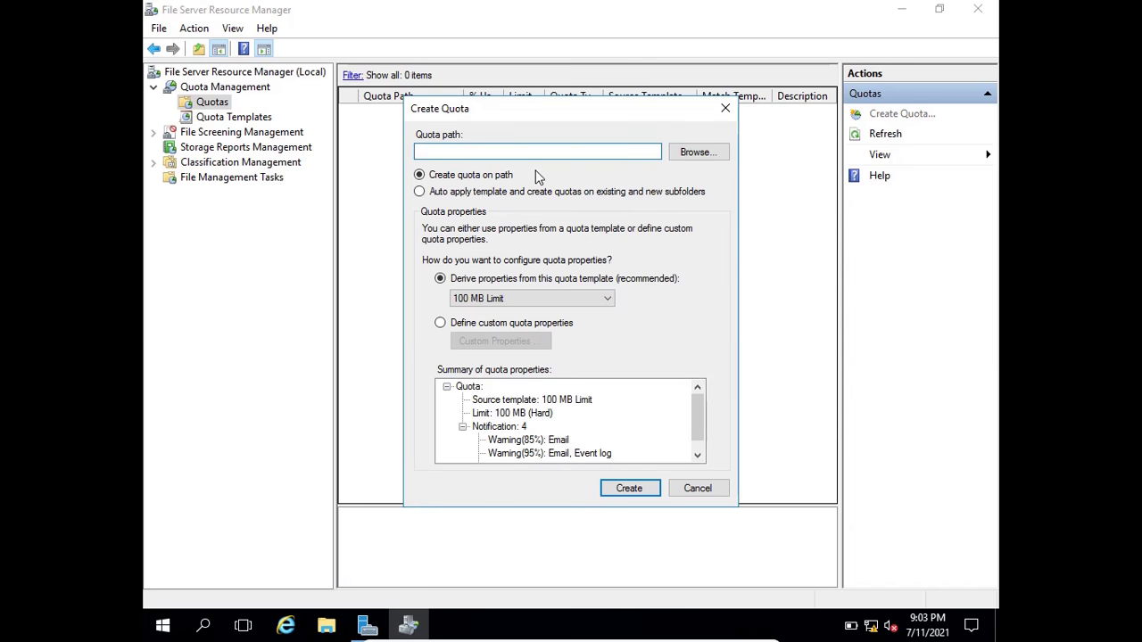
Step: Create a quota on the path C:\Ajazra Core File, keeping the properties derived from the 100 MB Limit template
left_click(688, 159)
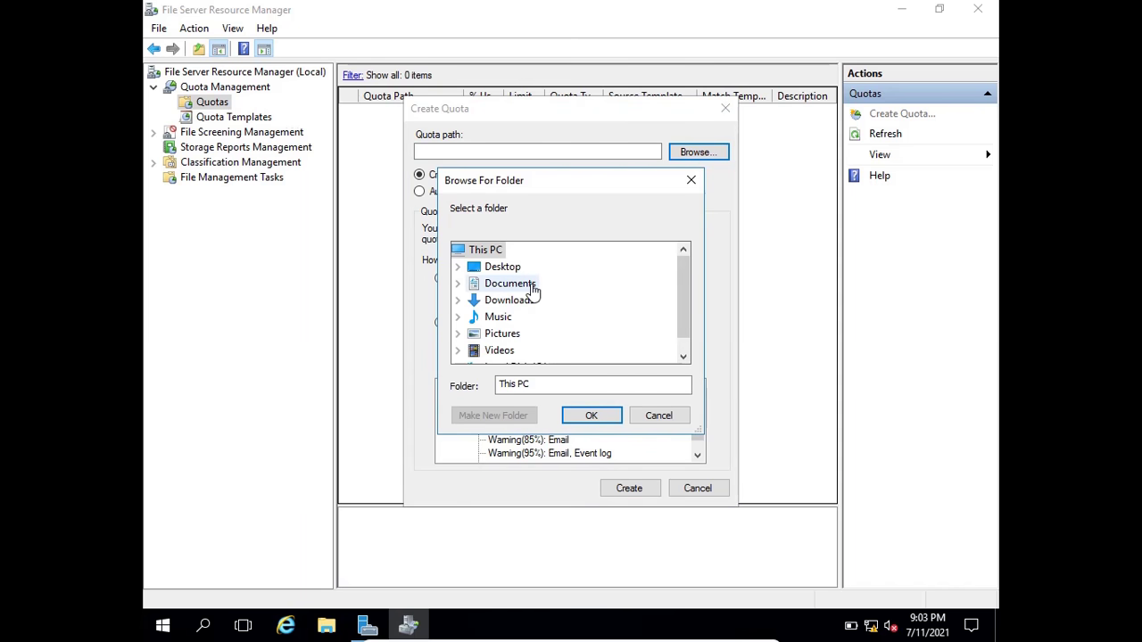
left_click(535, 290)
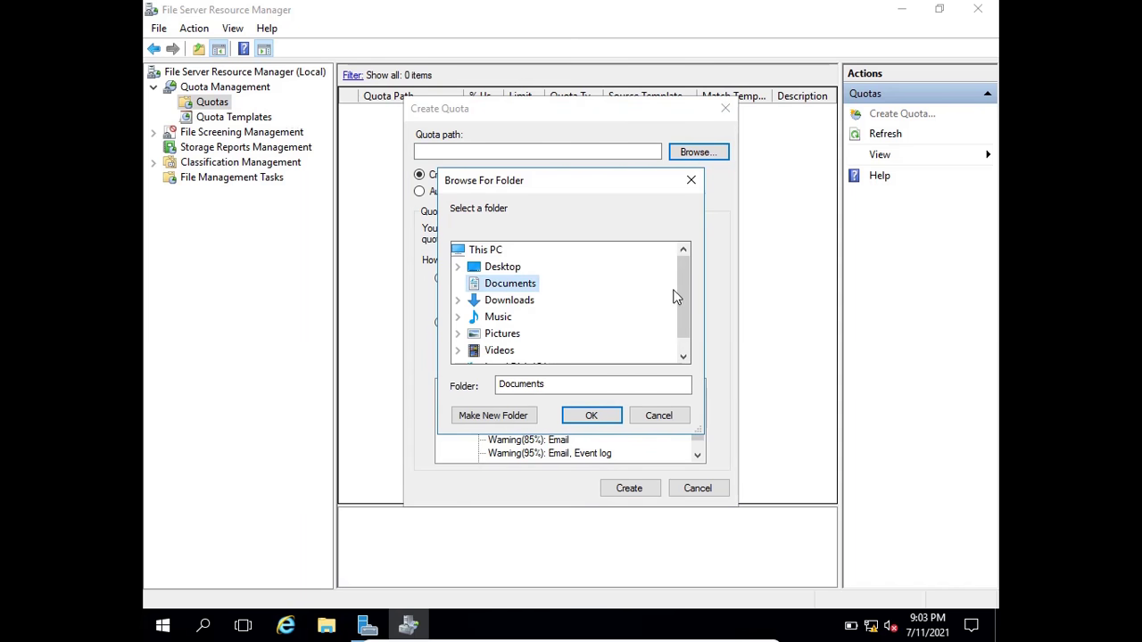
left_click_drag(679, 293, 687, 348)
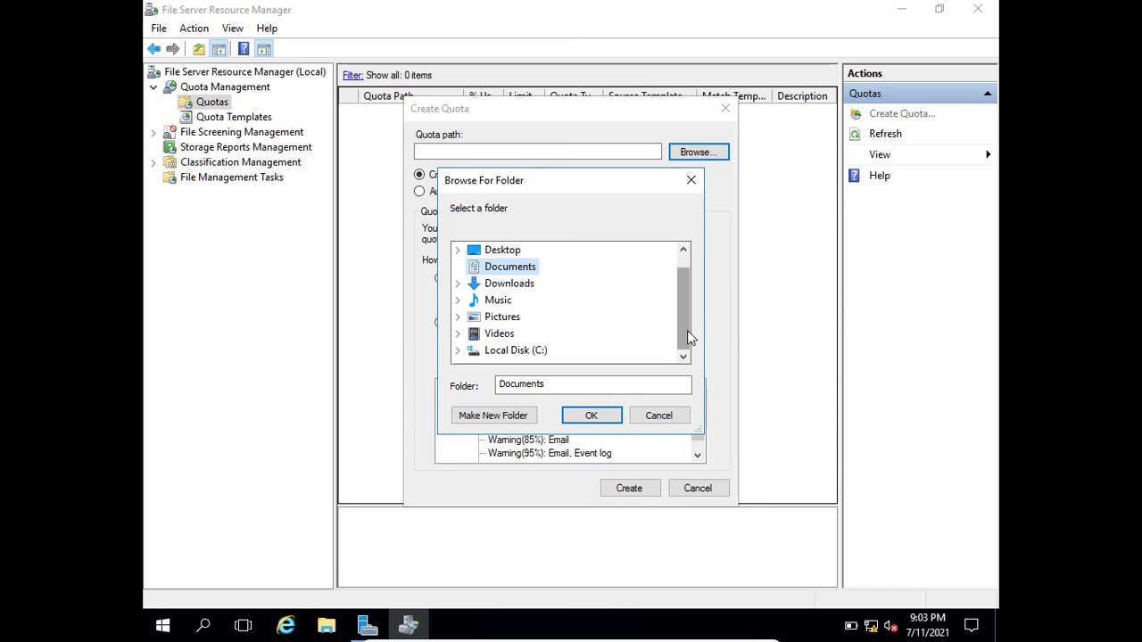
double_click(526, 353)
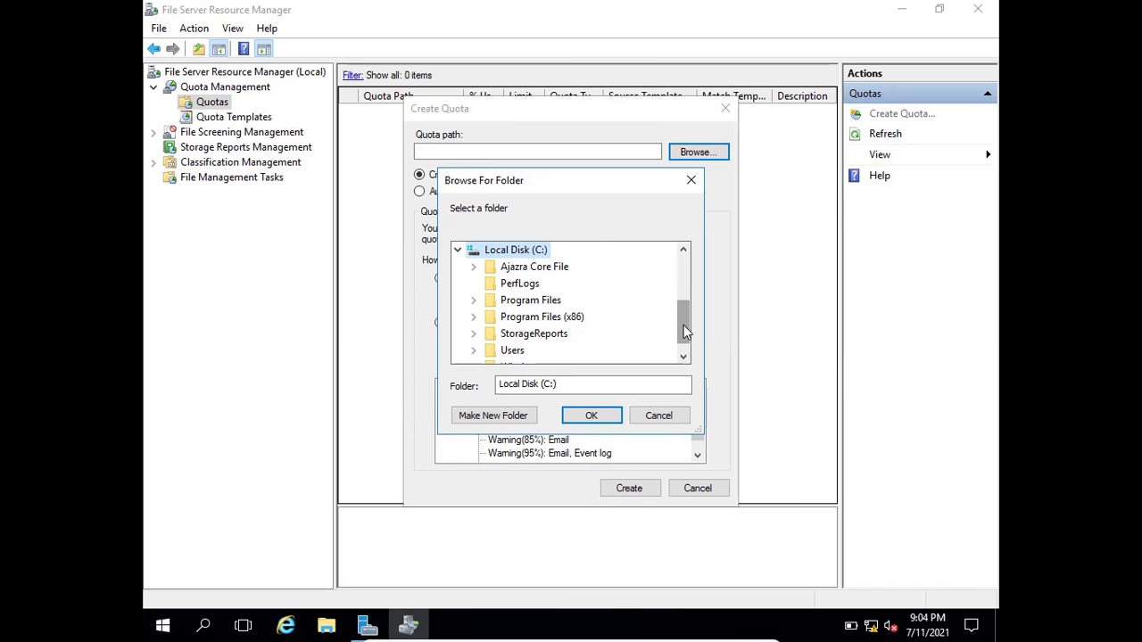
left_click_drag(684, 332, 685, 340)
left_click(474, 268)
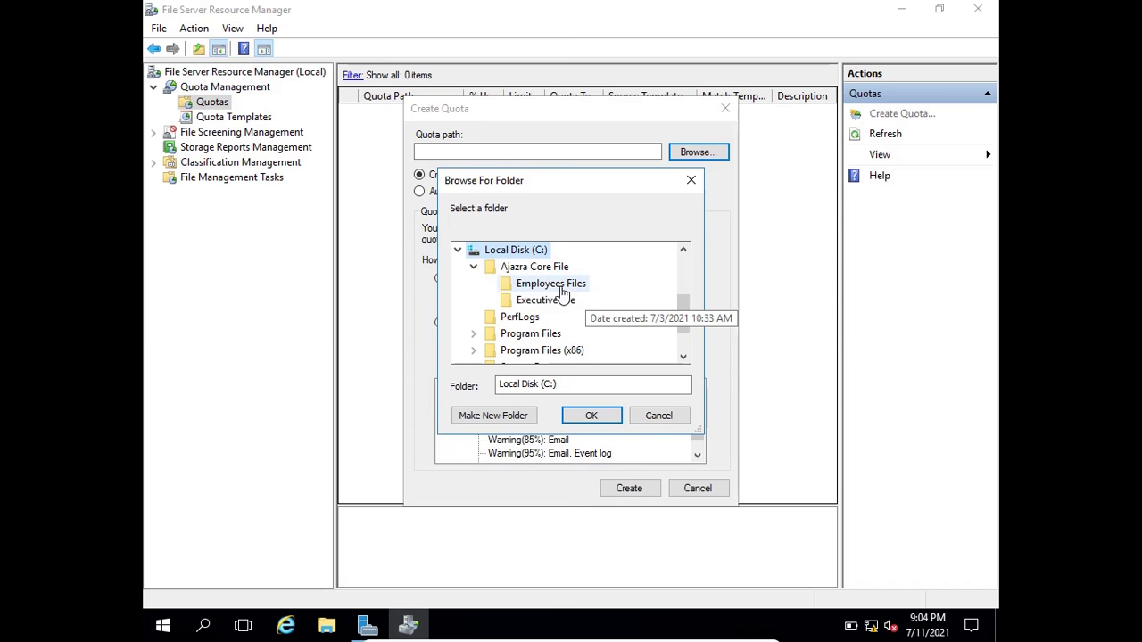
left_click(540, 269)
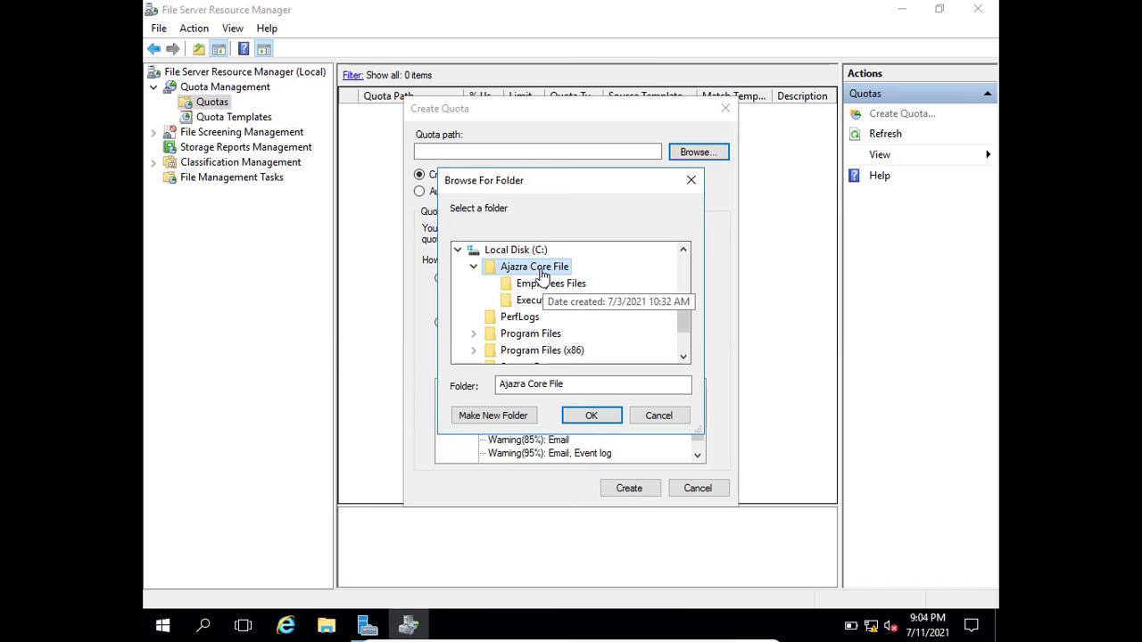
left_click(601, 418)
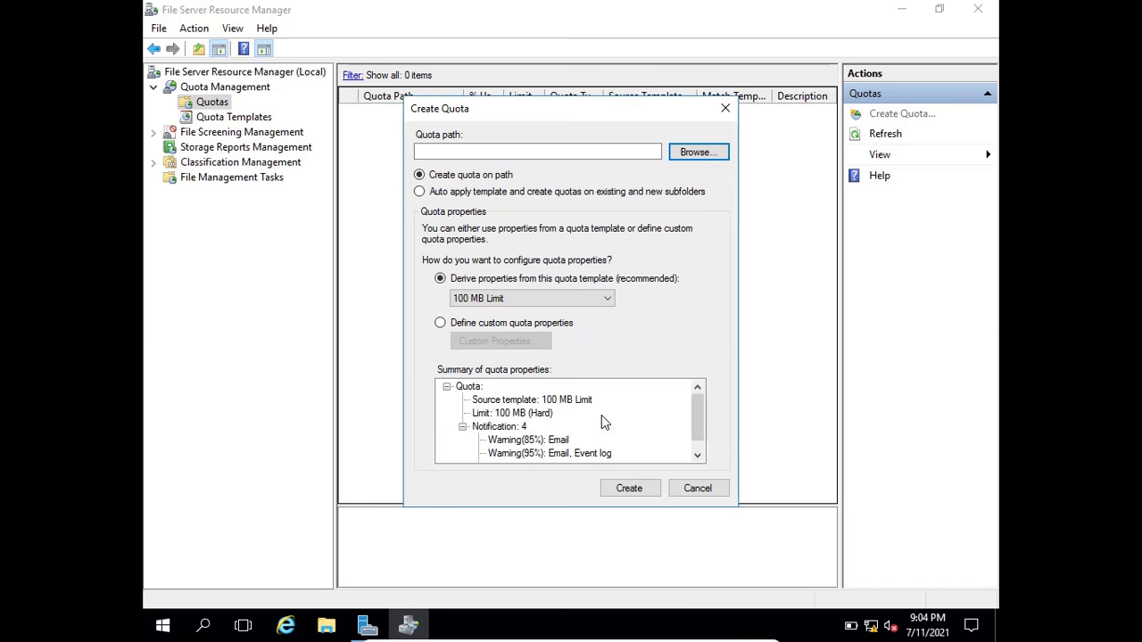
left_click(640, 488)
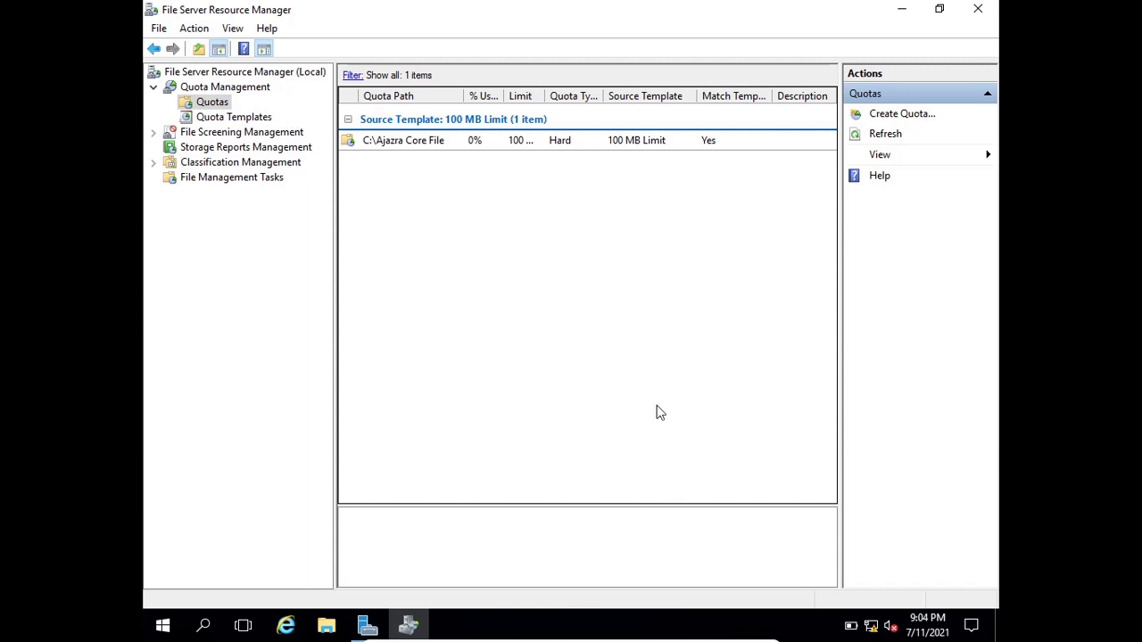
Step: Switch the Window Server2016 virtual machine out of full-screen mode
mouse_move(607, 637)
mouse_move(571, 639)
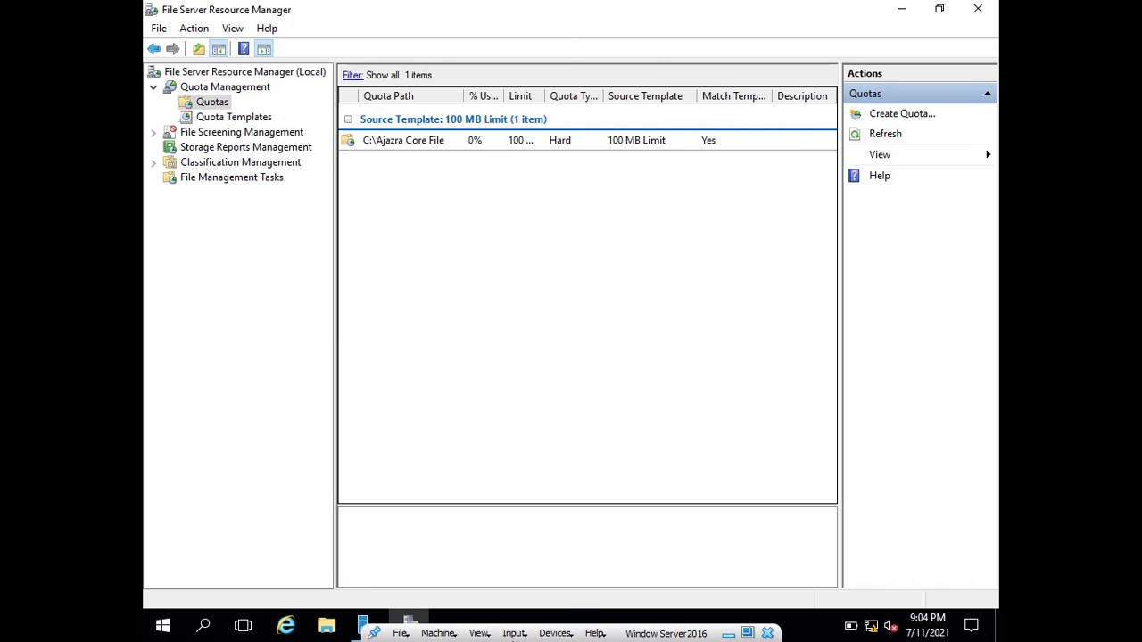
left_click(482, 634)
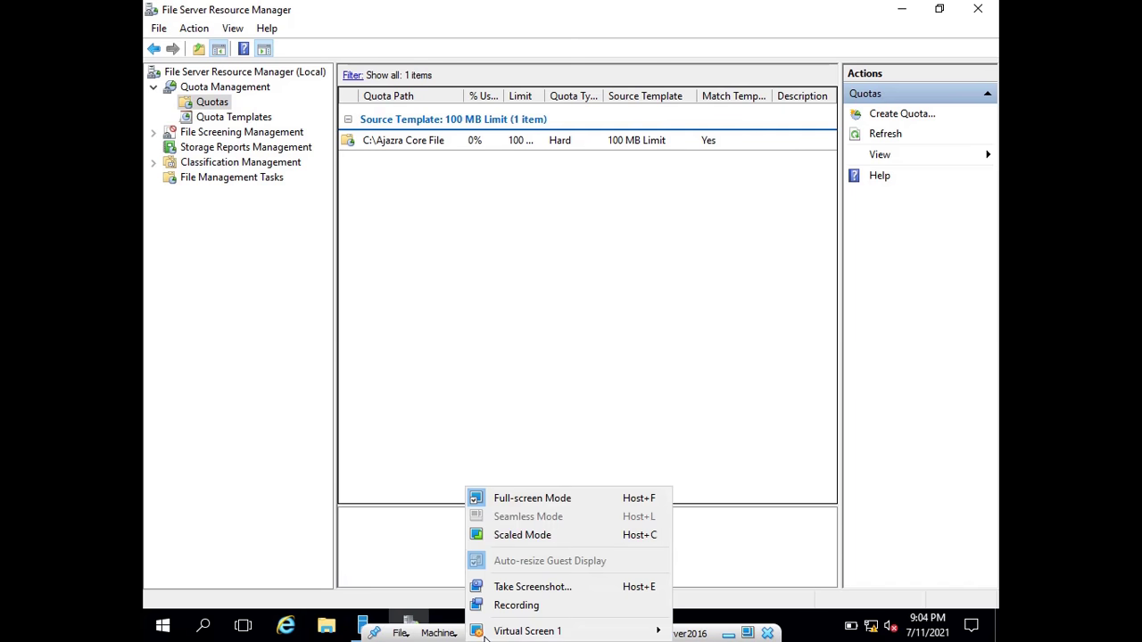
left_click(583, 502)
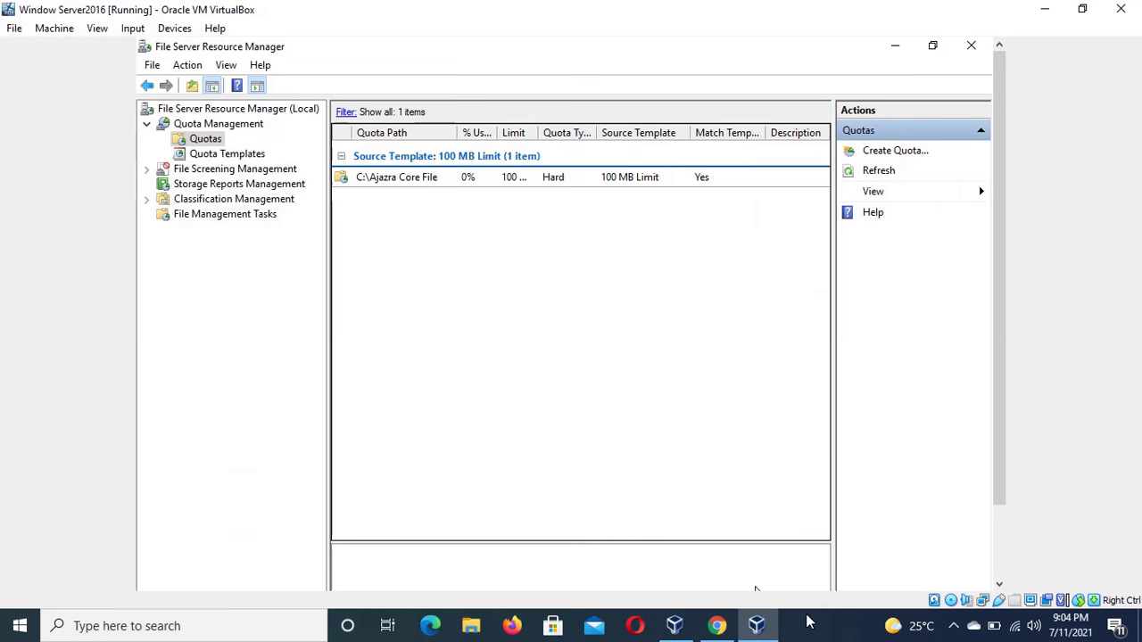
left_click(955, 626)
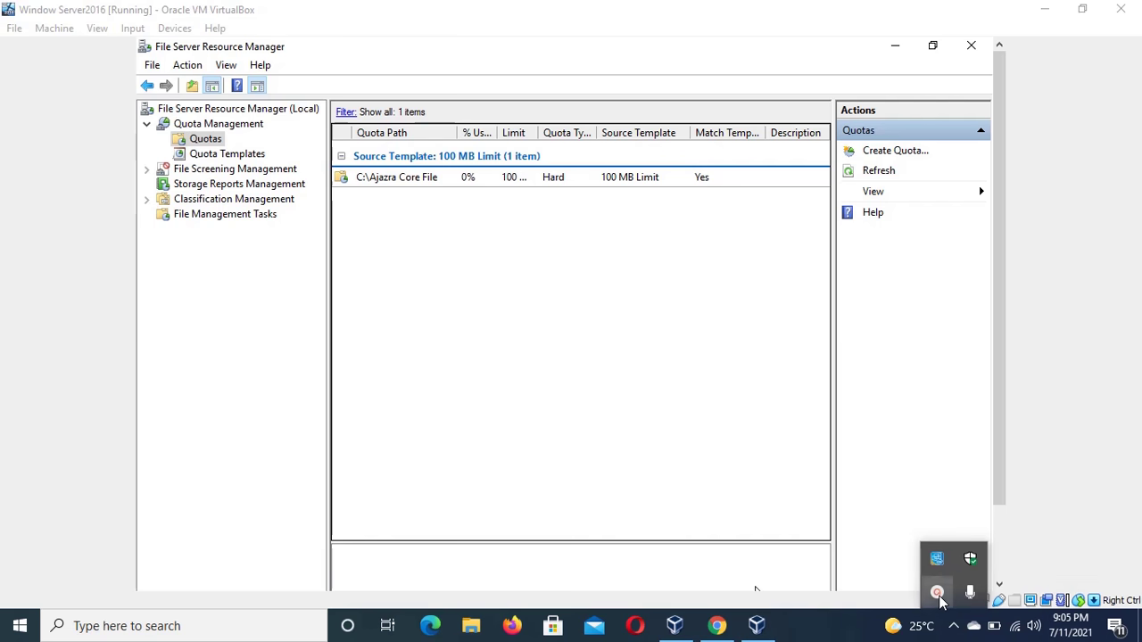
left_click(937, 593)
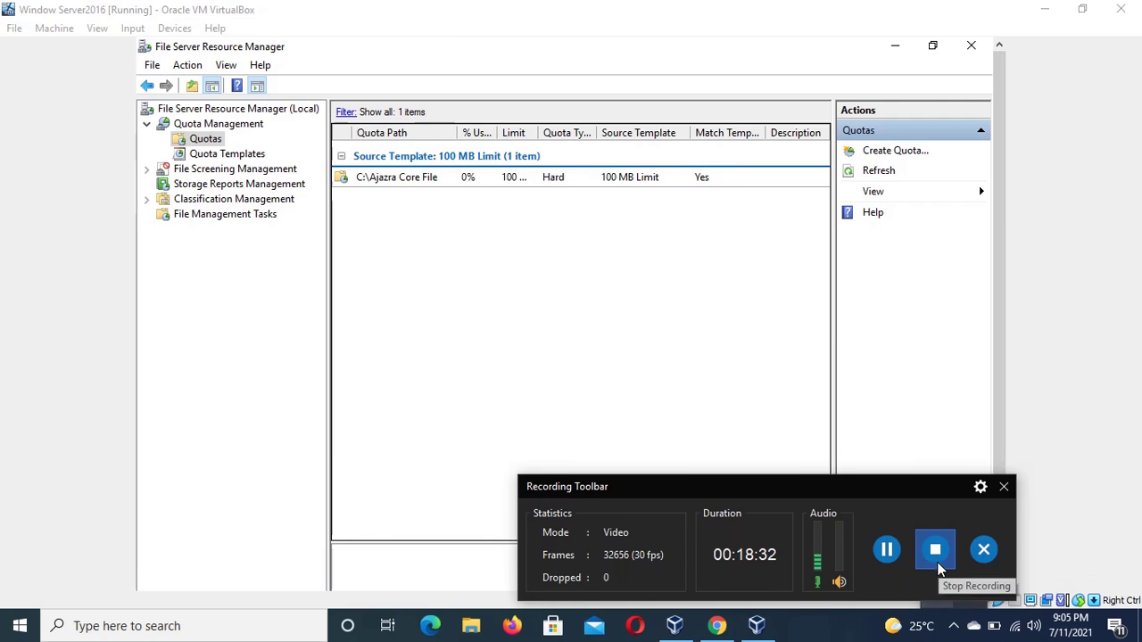